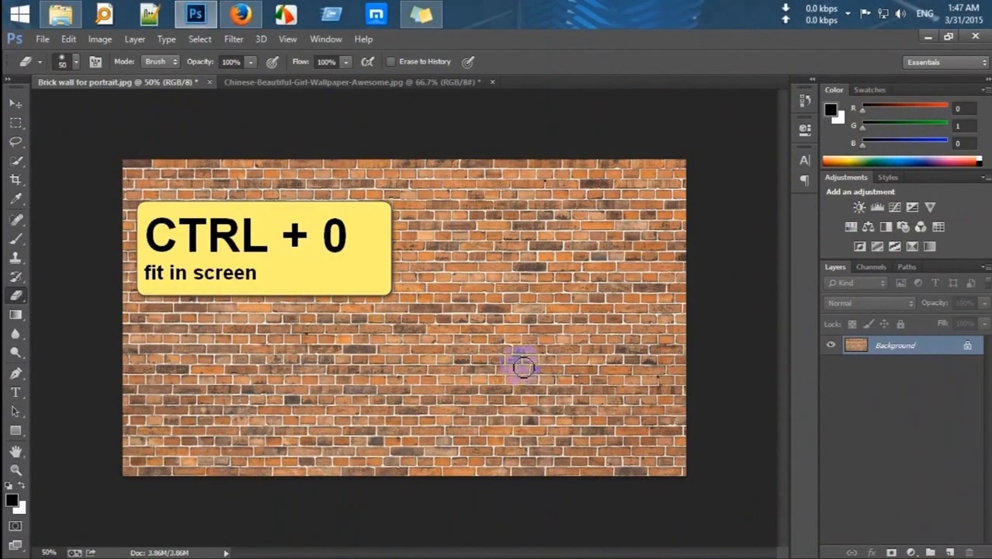
Fit the brick wall on screen and duplicate its Background layer into a new 'Displacement' document
key("ctrl+0")
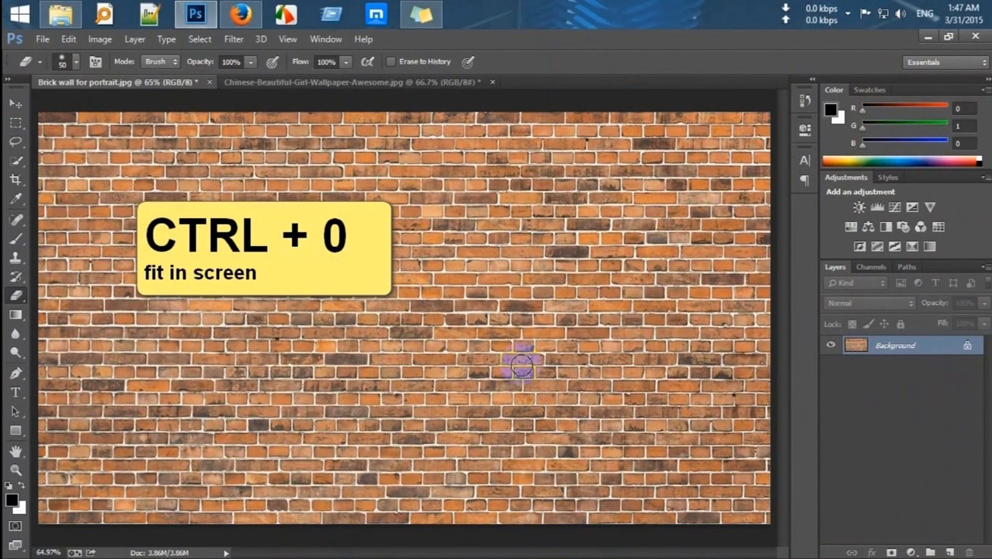
right_click(891, 347)
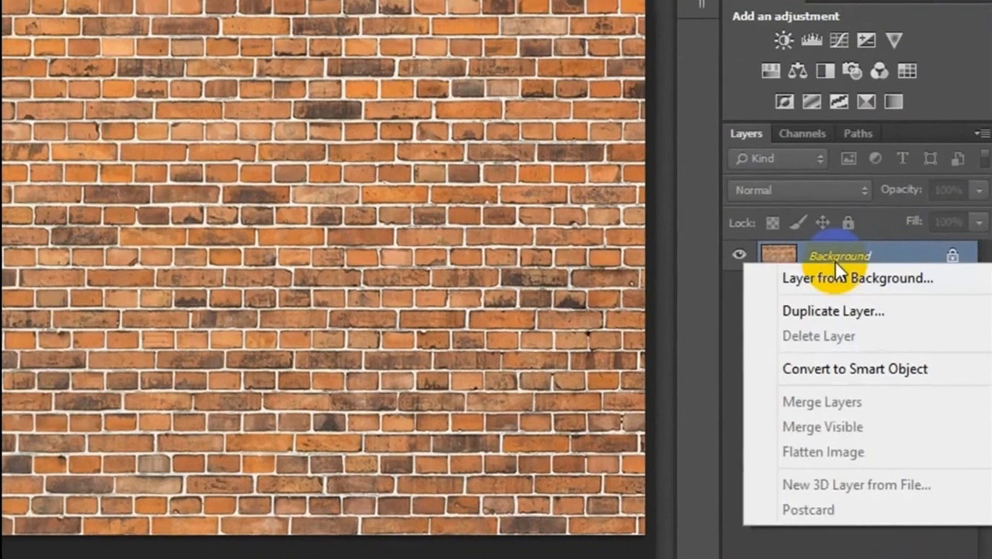
left_click(870, 305)
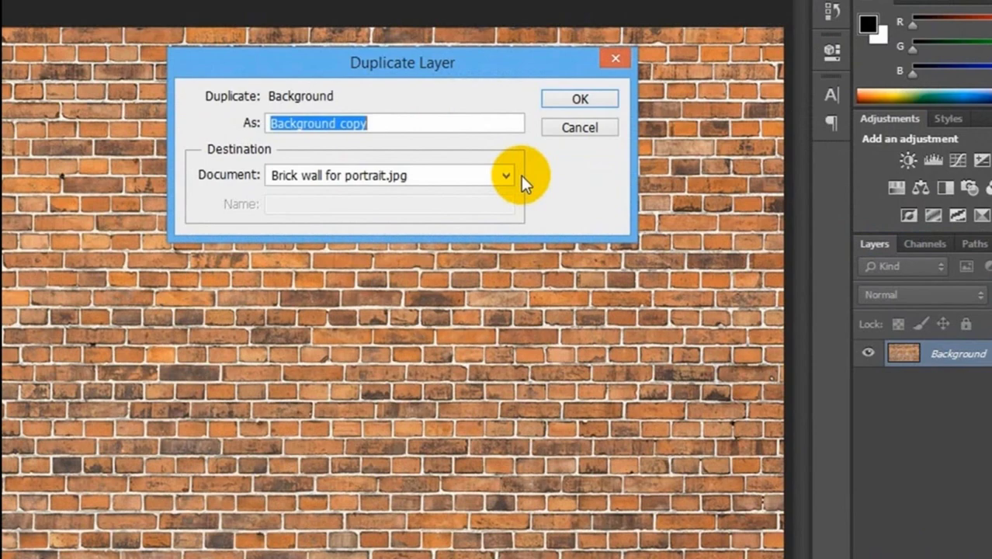
left_click(610, 245)
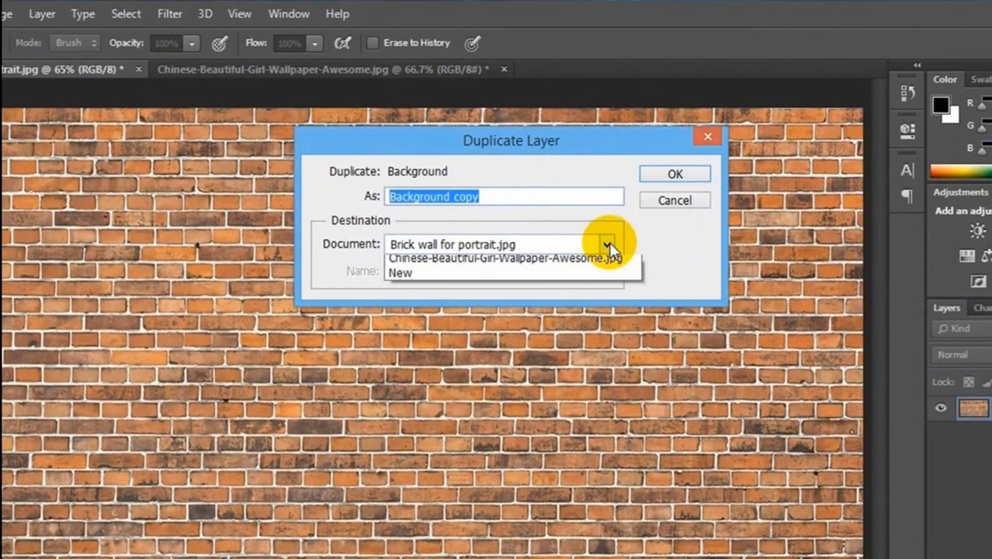
left_click(456, 287)
left_click(454, 270)
type("Displacement")
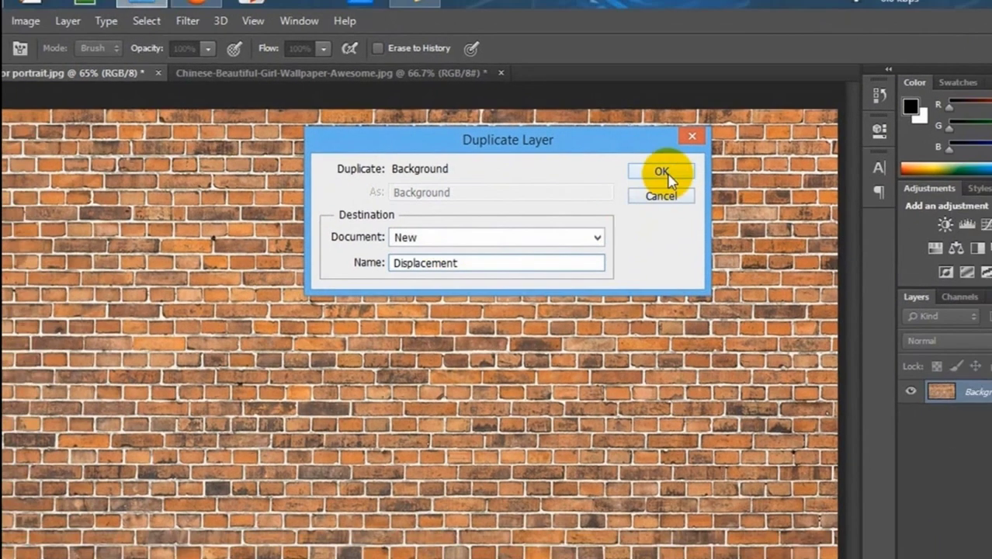
left_click(675, 174)
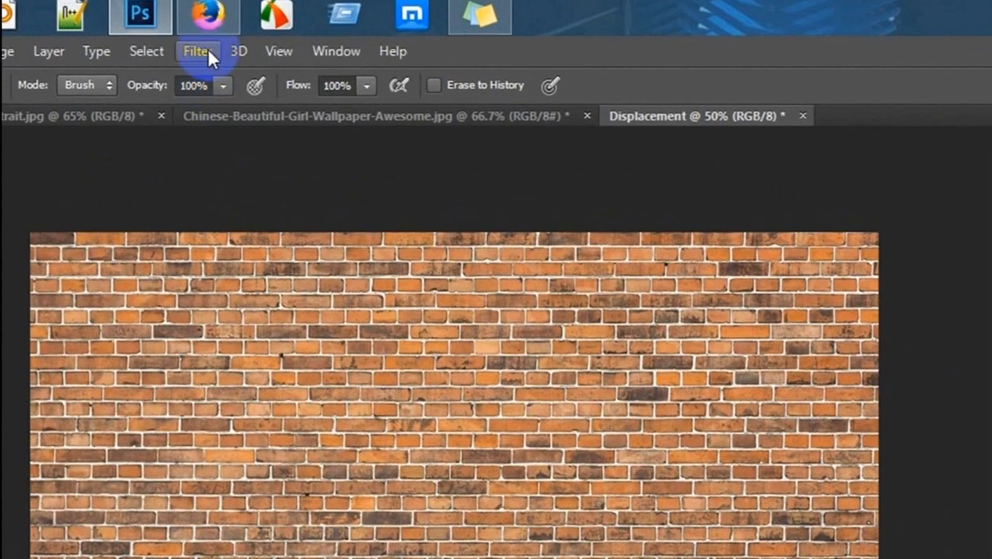
Apply a Gaussian Blur with a 3.0-pixel radius to the Displacement brick wall
left_click(207, 49)
mouse_move(233, 292)
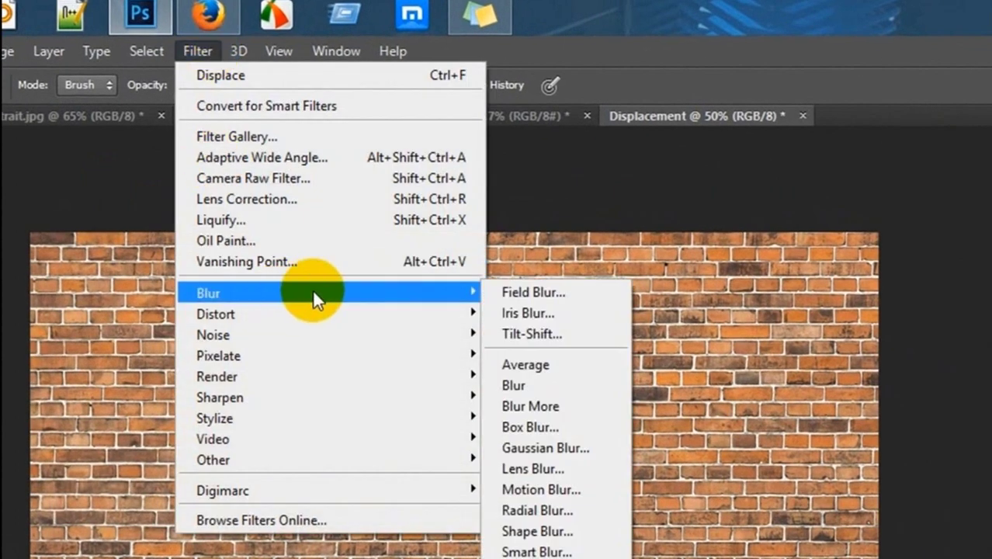
left_click(541, 444)
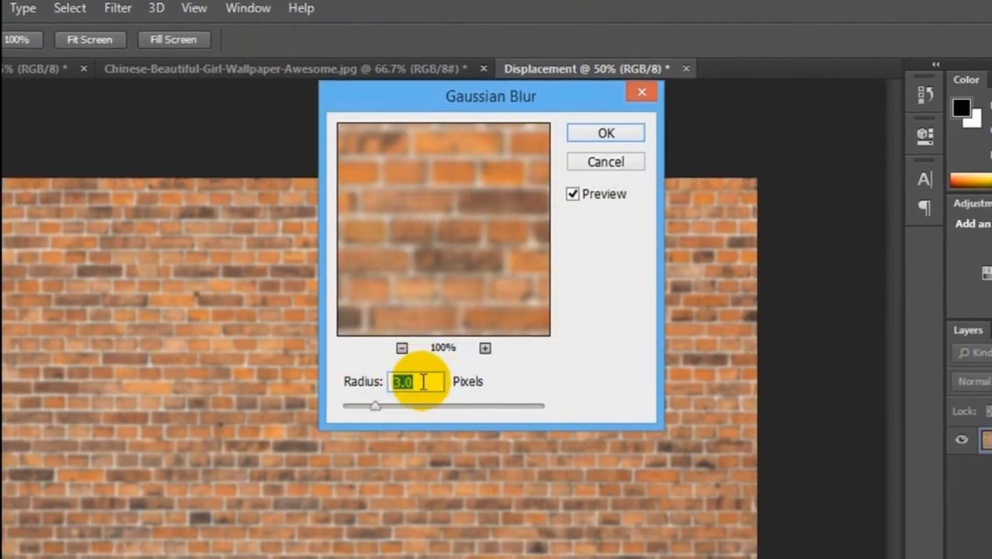
left_click(424, 383)
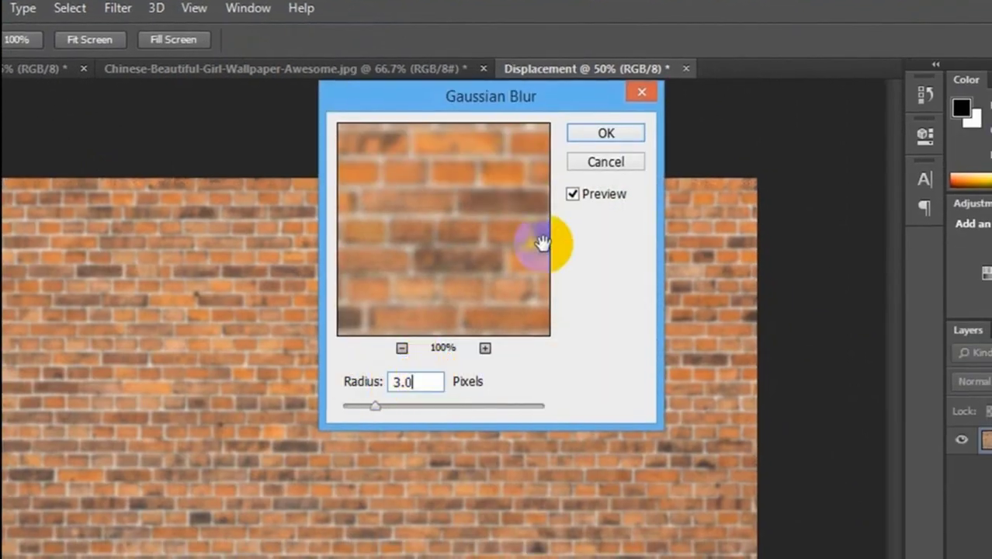
left_click(626, 136)
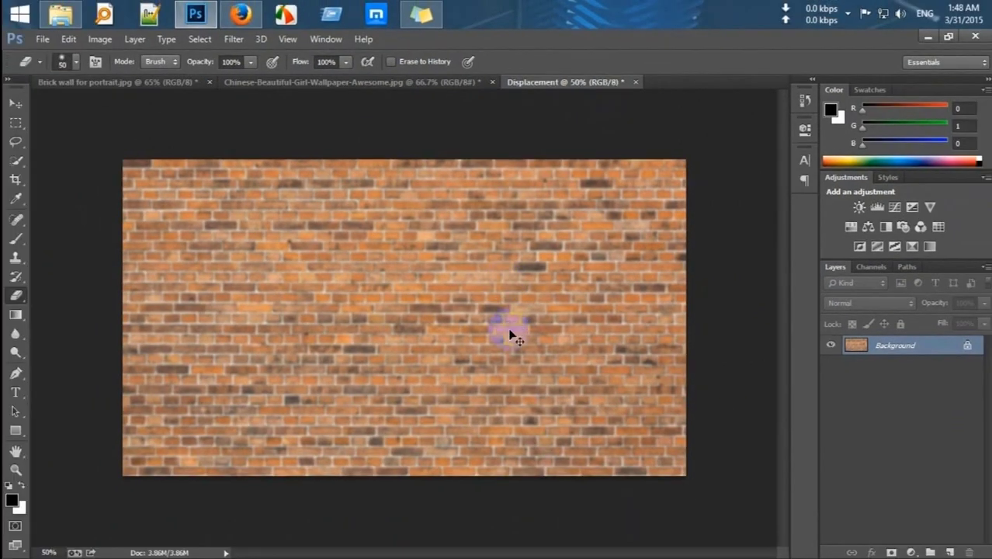
Desaturate the brick wall and enter Levels input values of 41 black and 199 white
key("ctrl+shift+u")
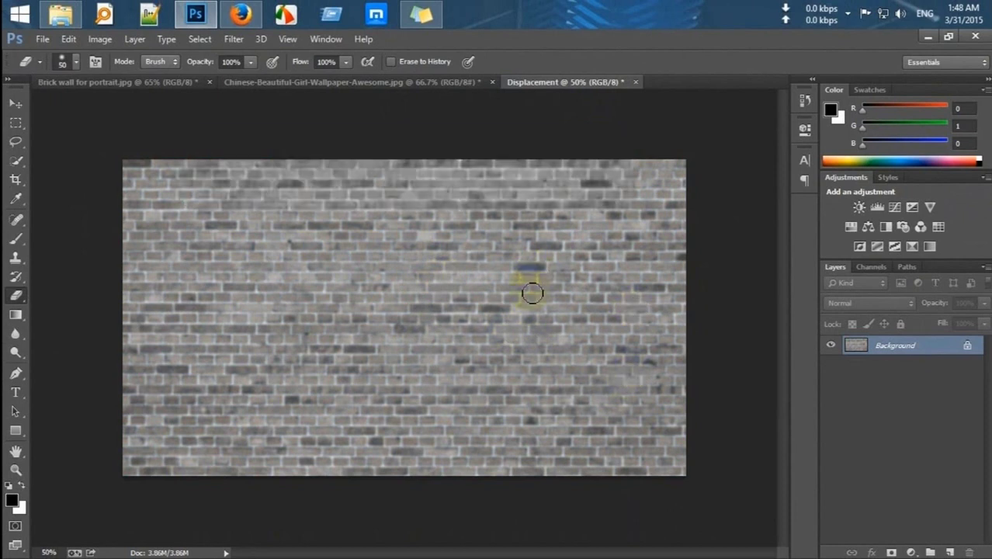
key("ctrl+l")
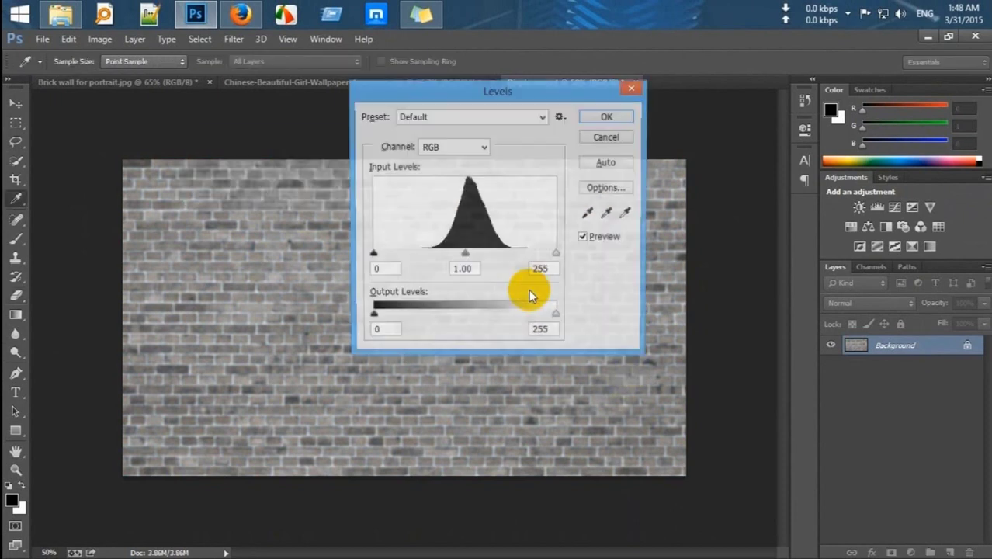
double_click(543, 270)
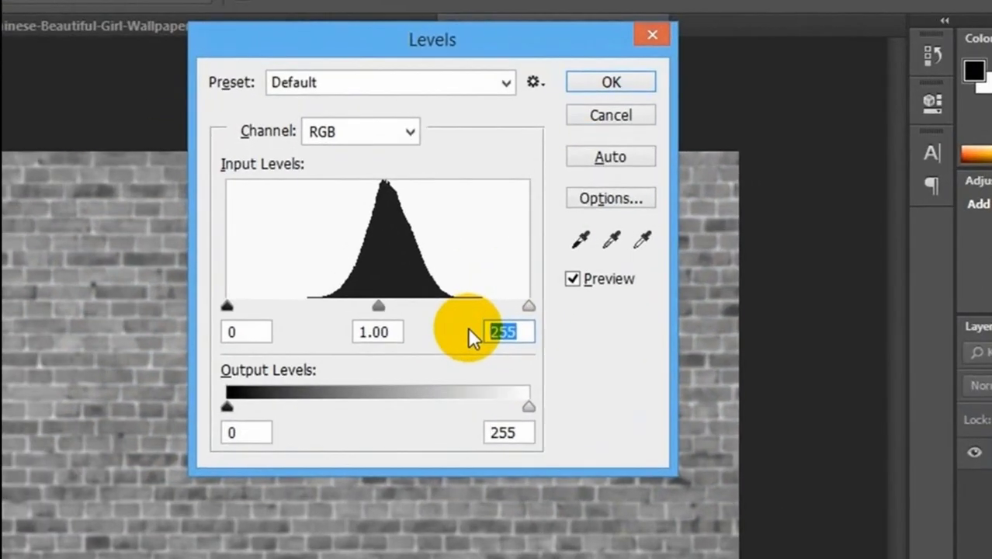
type("199")
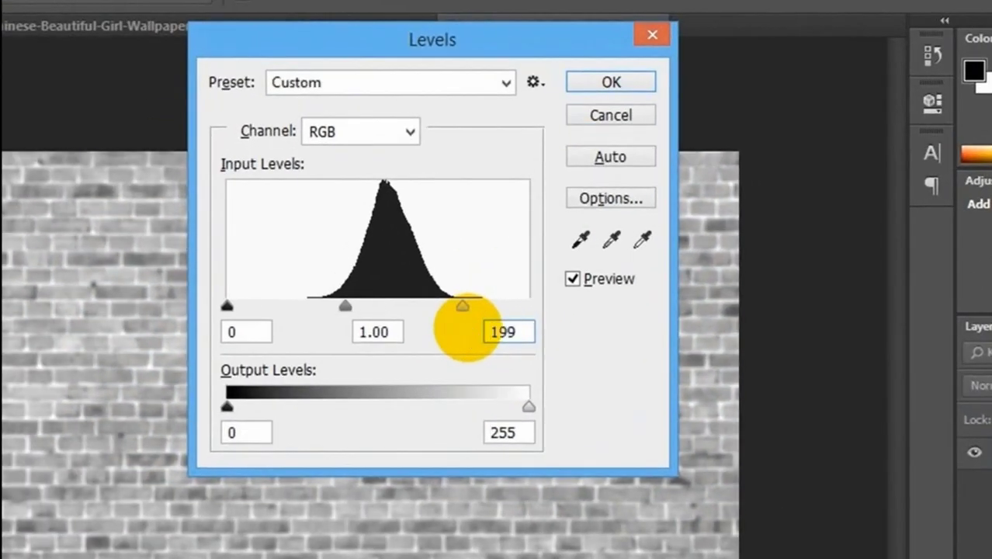
double_click(231, 331)
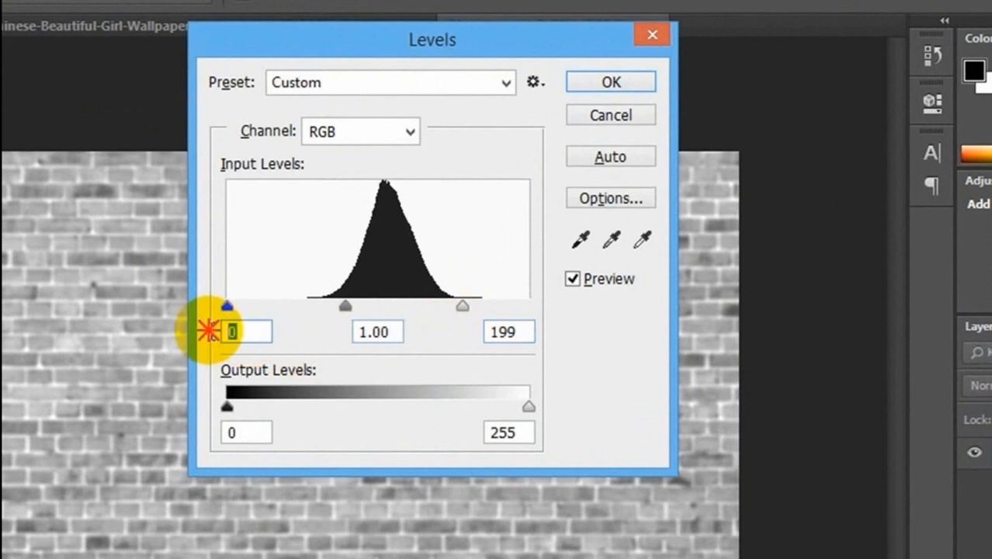
type("41")
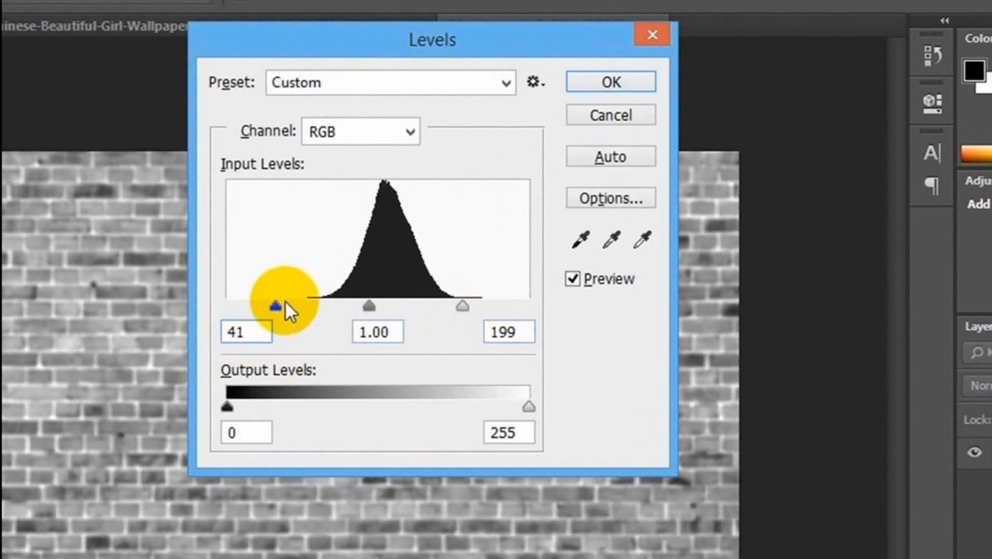
Fine-tune the Levels input sliders to 50, 1.00 and 208, and apply
left_click_drag(277, 304, 309, 307)
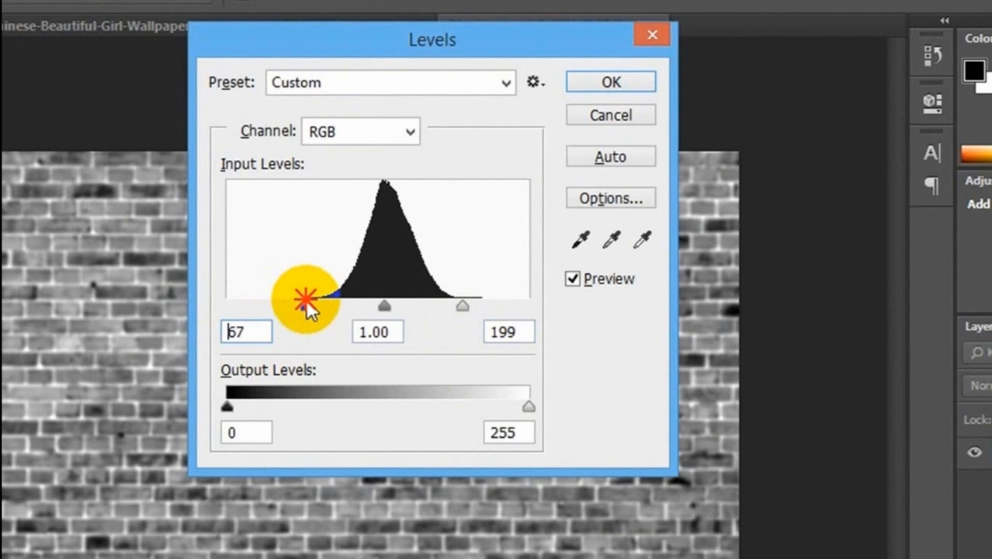
left_click_drag(305, 300, 302, 299)
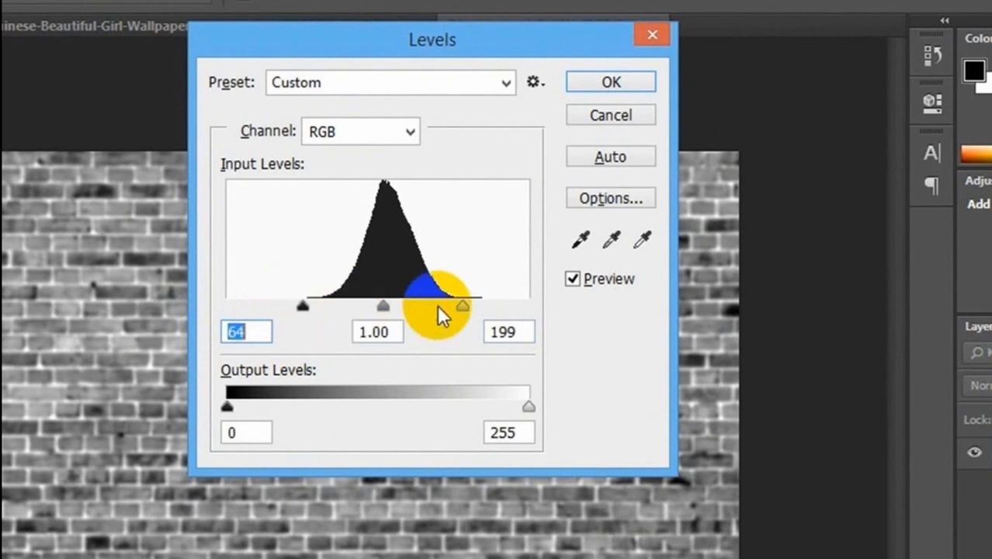
left_click_drag(459, 305, 472, 300)
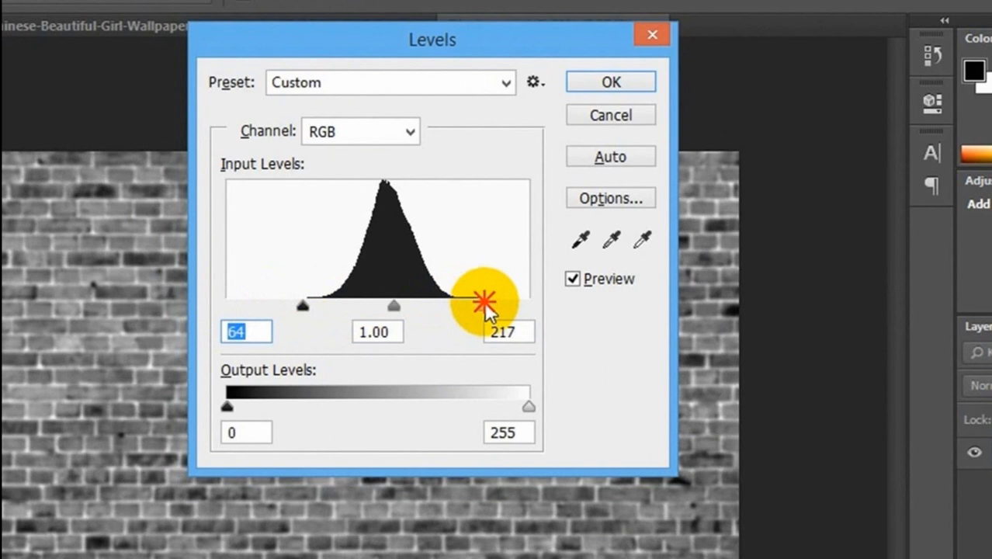
left_click_drag(303, 306, 286, 308)
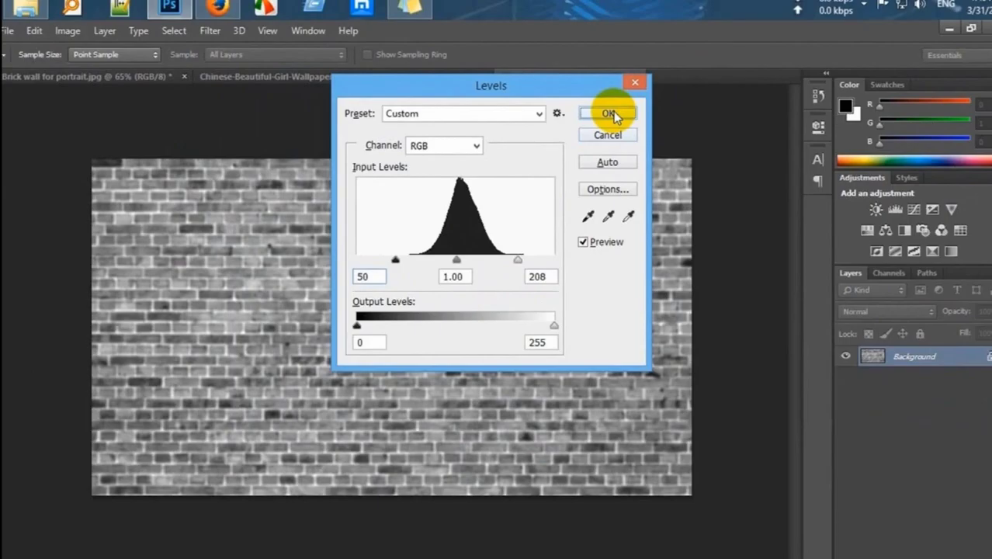
left_click(617, 91)
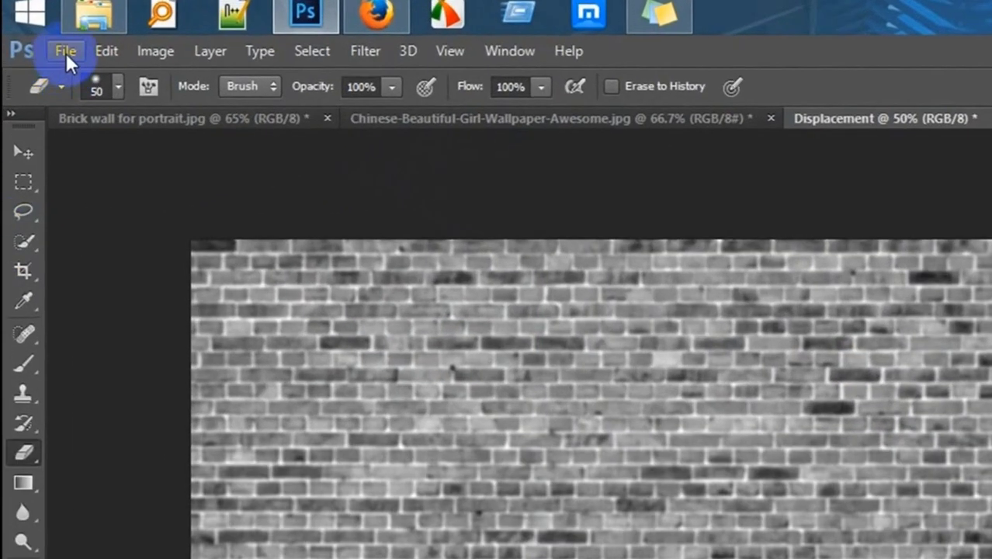
Save the grey map as Displacement.psd, close it, and switch to the portrait document
left_click(66, 52)
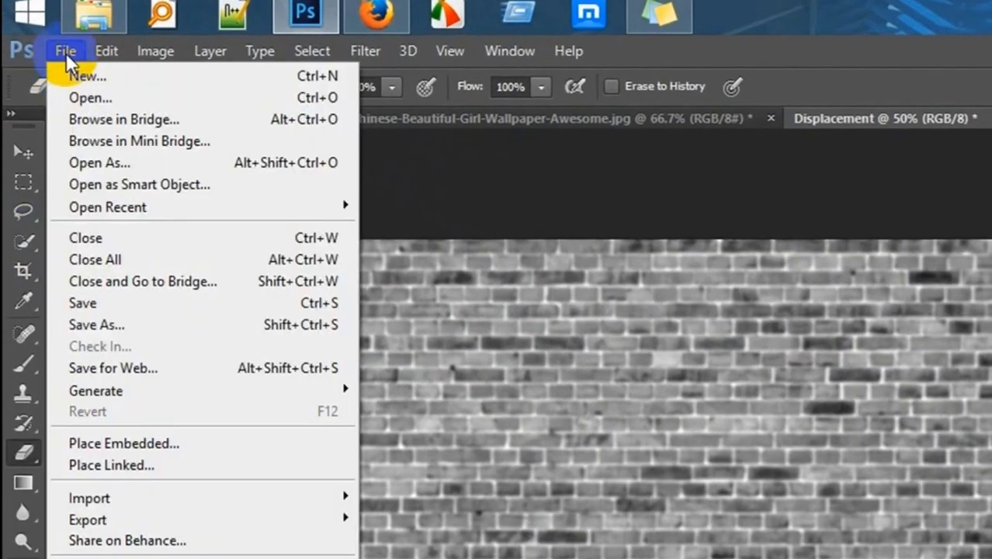
left_click(169, 325)
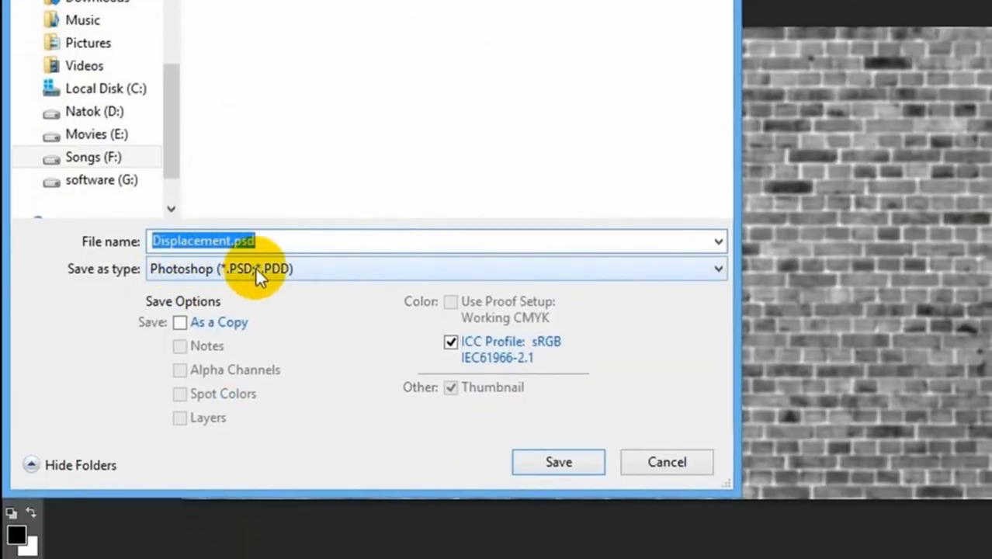
left_click(572, 461)
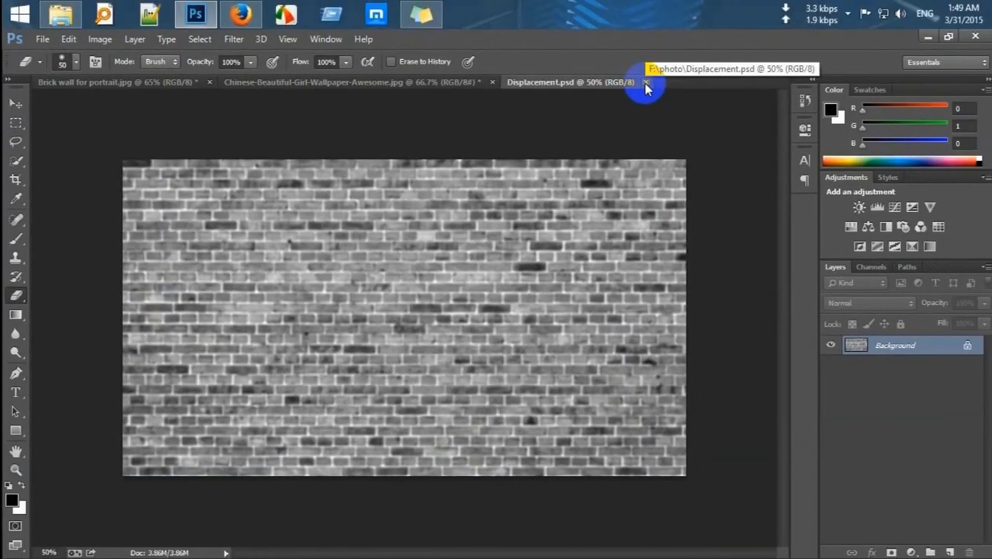
left_click(645, 82)
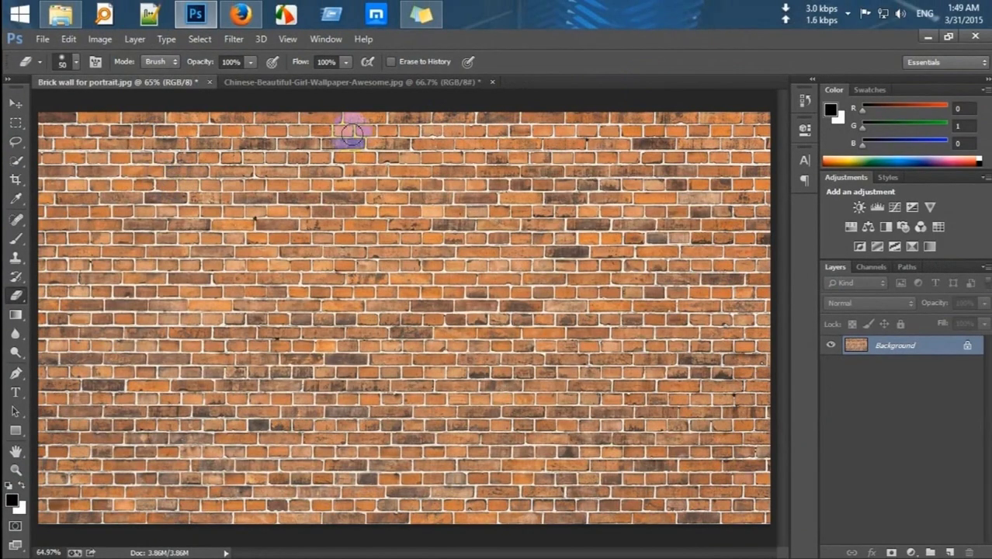
left_click(328, 82)
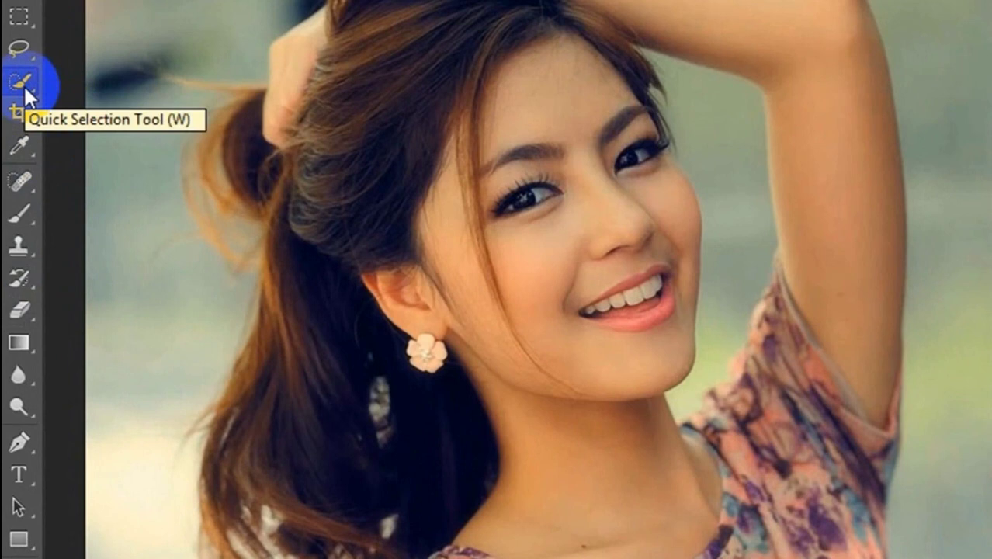
Quick-select the woman, brushing over her hair, shoulder and neck edges
left_click(23, 84)
mouse_move(303, 101)
left_mouse_down()
mouse_move(321, 476)
mouse_move(506, 534)
mouse_move(480, 440)
mouse_move(498, 328)
mouse_move(366, 127)
mouse_move(291, 121)
mouse_move(162, 182)
mouse_move(150, 203)
mouse_move(212, 332)
mouse_move(194, 540)
mouse_move(195, 515)
left_mouse_up()
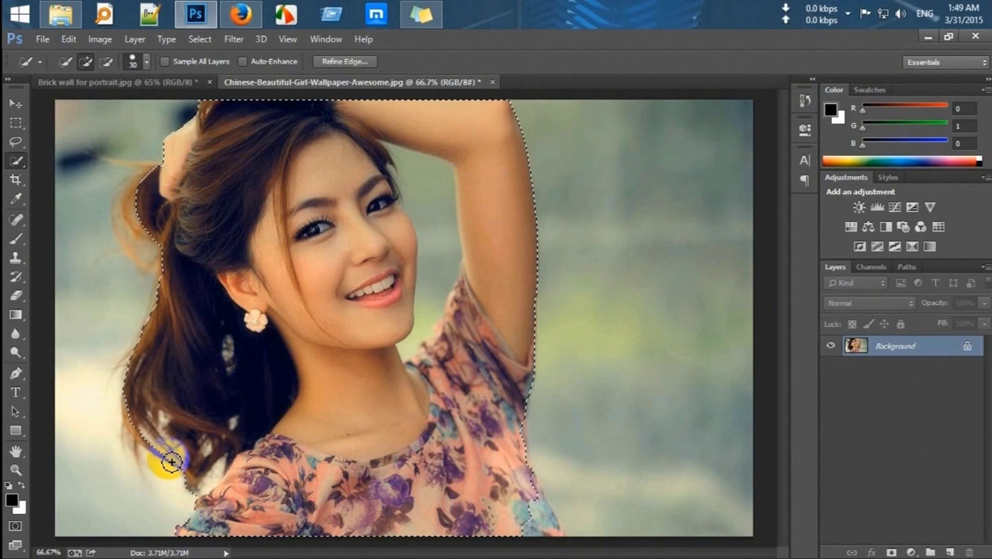
mouse_move(171, 461)
left_mouse_down()
mouse_move(167, 425)
mouse_move(155, 420)
mouse_move(194, 466)
mouse_move(215, 459)
mouse_move(202, 450)
mouse_move(196, 485)
mouse_move(188, 466)
left_mouse_up()
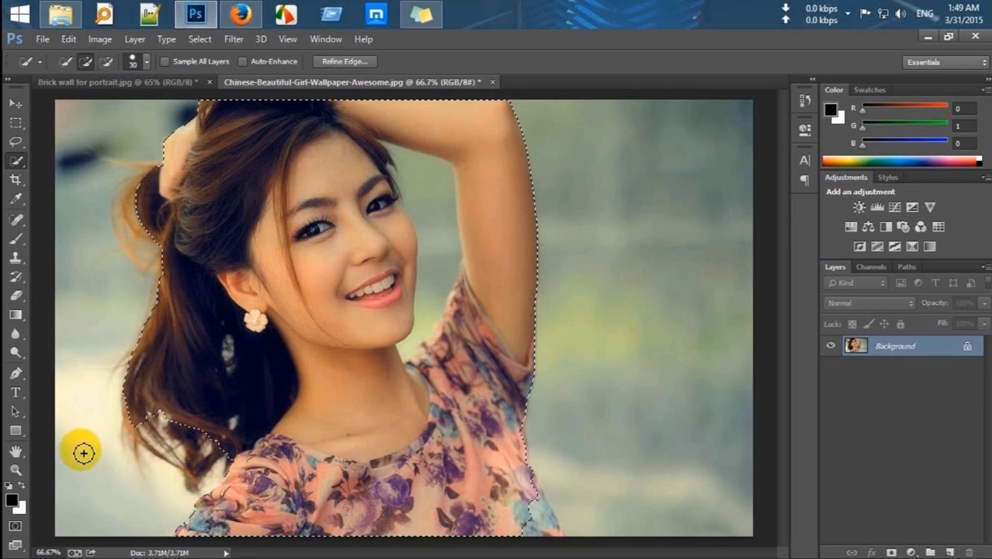
mouse_move(552, 505)
left_mouse_down()
mouse_move(551, 536)
mouse_move(524, 532)
left_mouse_up()
mouse_move(454, 354)
left_mouse_down()
mouse_move(409, 352)
mouse_move(426, 323)
mouse_move(431, 194)
left_mouse_up()
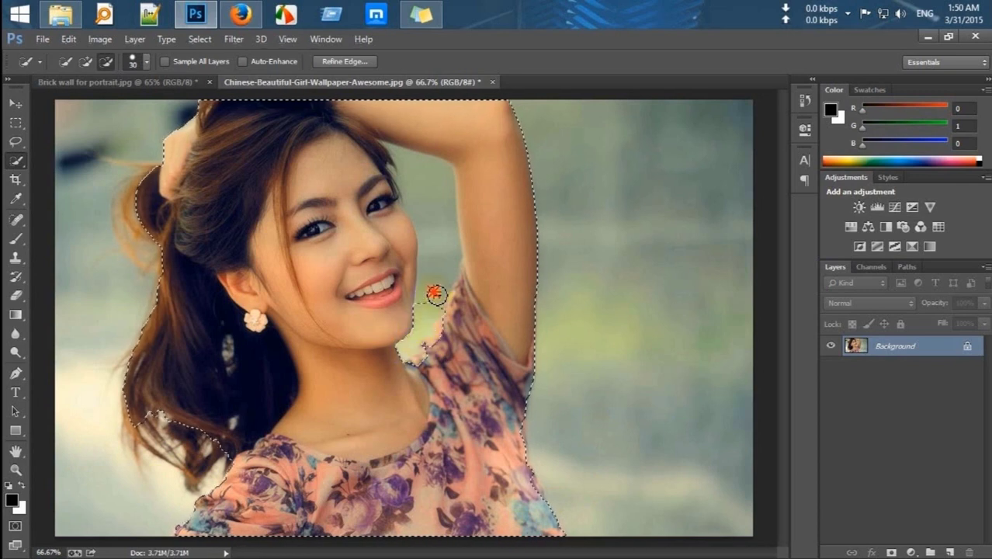
mouse_move(451, 330)
left_mouse_down()
mouse_move(441, 365)
mouse_move(472, 282)
mouse_move(458, 341)
mouse_move(472, 332)
mouse_move(397, 210)
mouse_move(409, 234)
left_mouse_up()
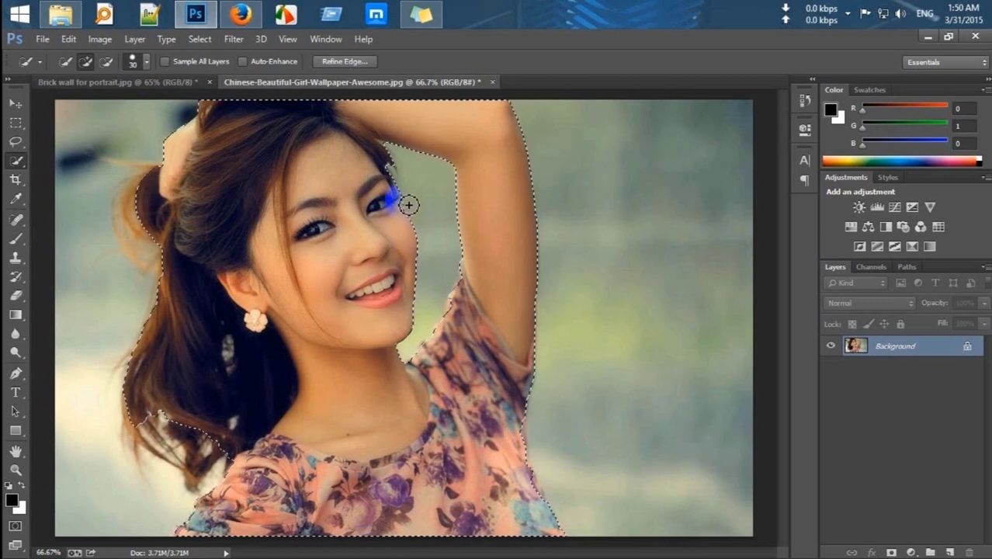
Subtract background near the cheek, chin and sleeve, then copy the woman to Layer 1
key("alt")
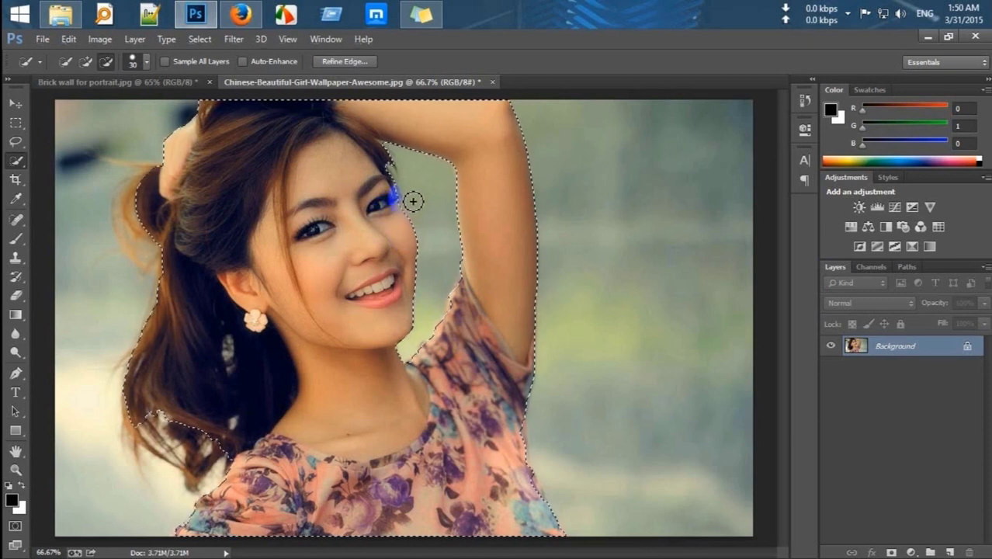
left_click_drag(413, 201, 415, 257)
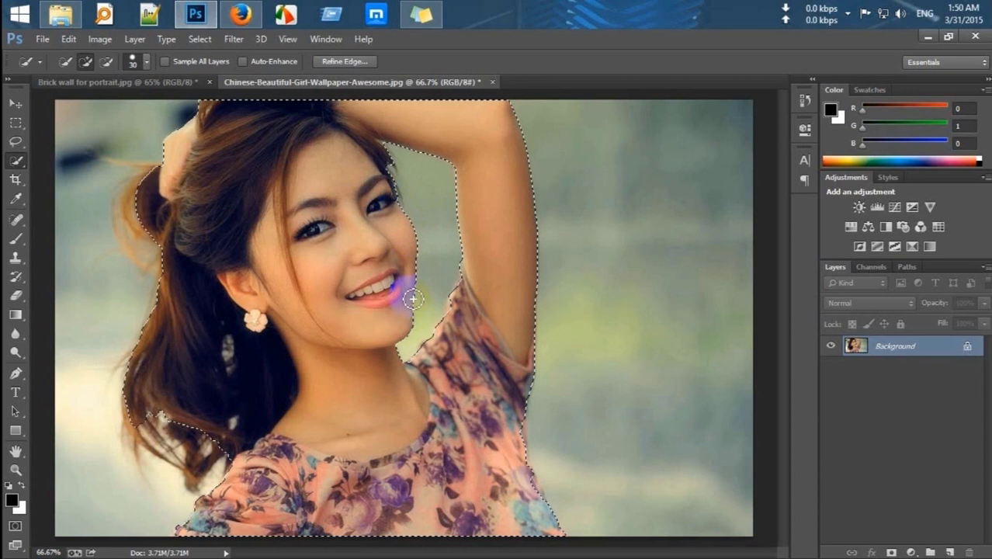
mouse_move(413, 298)
left_mouse_down()
mouse_move(395, 344)
mouse_move(406, 325)
left_mouse_up()
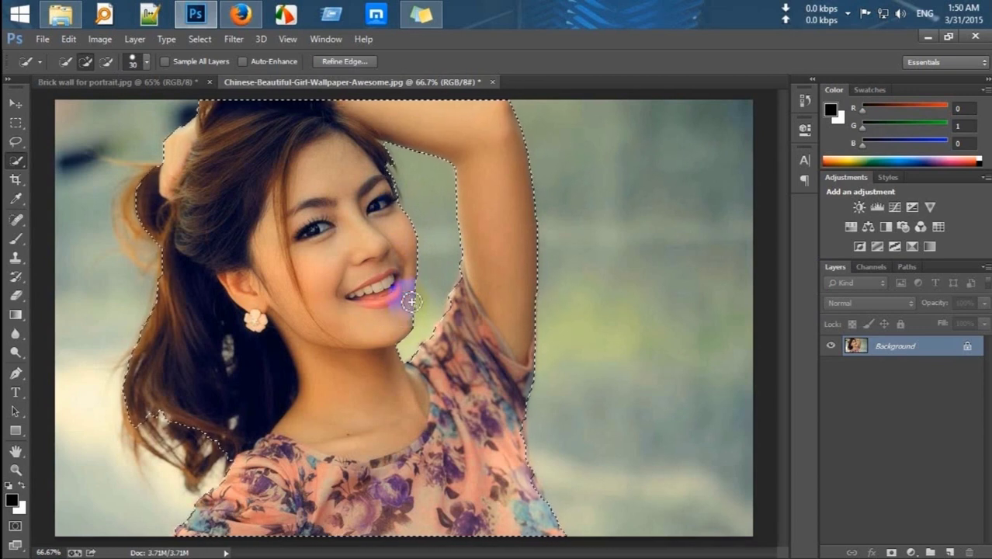
left_click_drag(382, 231, 397, 209)
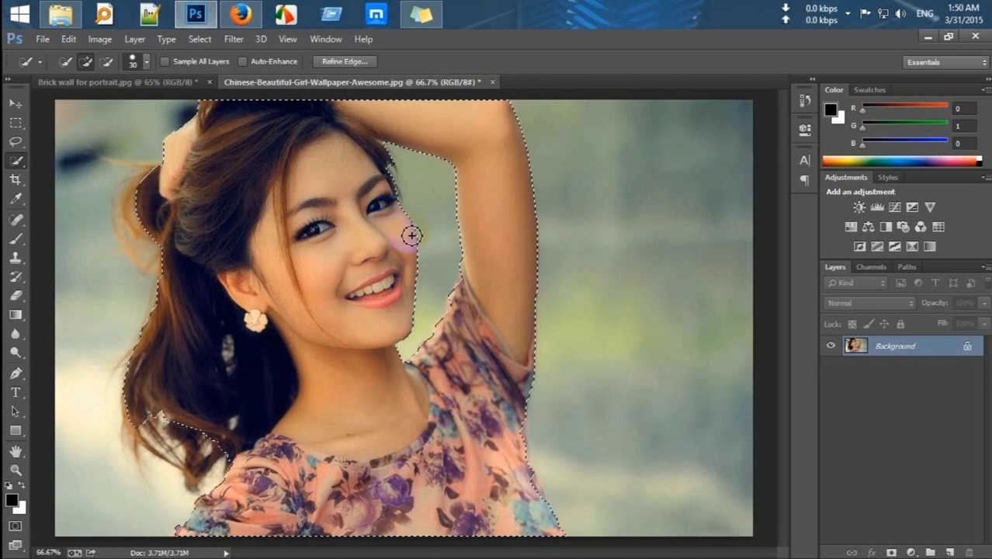
left_click_drag(491, 359, 525, 348)
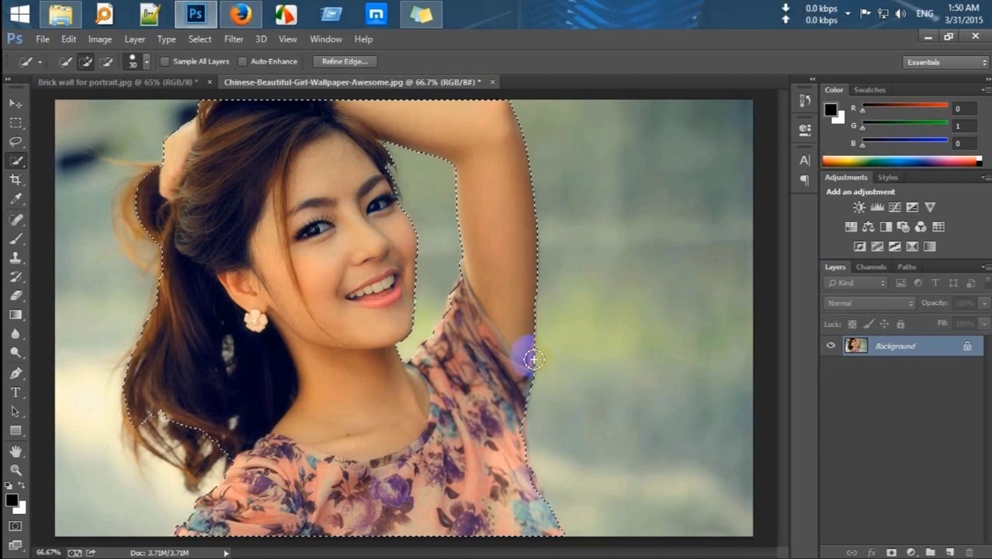
left_click(799, 419)
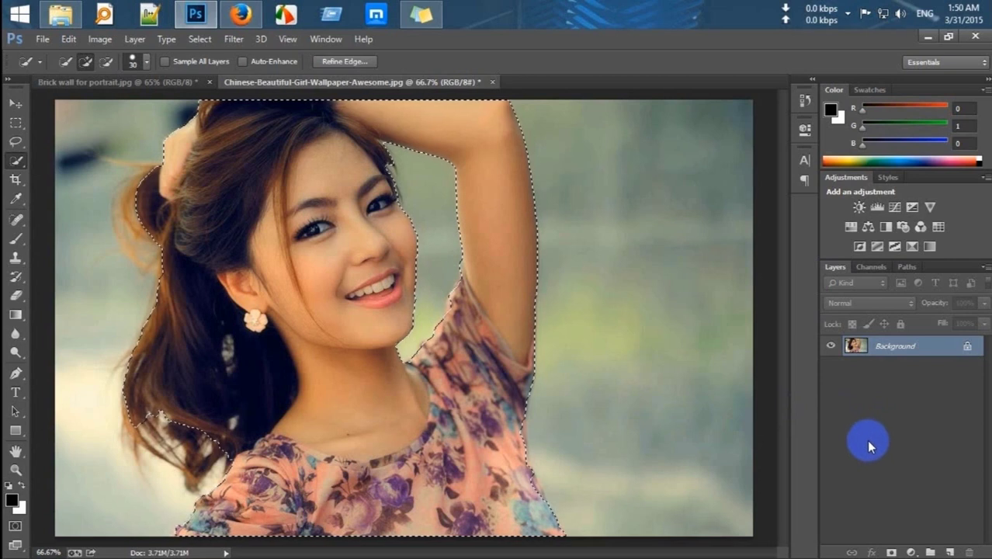
mouse_move(558, 466)
left_mouse_down()
mouse_move(528, 476)
mouse_move(525, 425)
left_mouse_up()
left_click(947, 472)
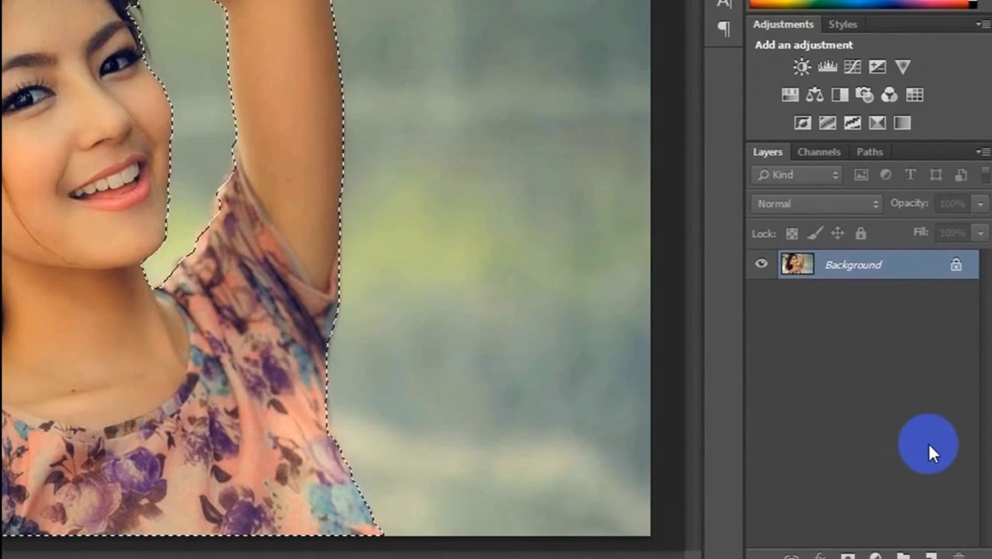
key("ctrl+j")
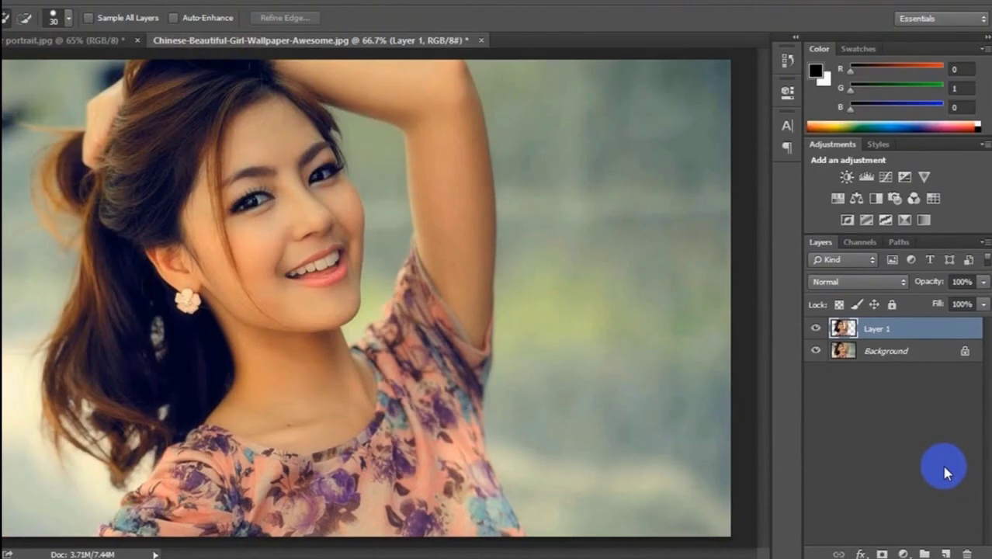
key("v")
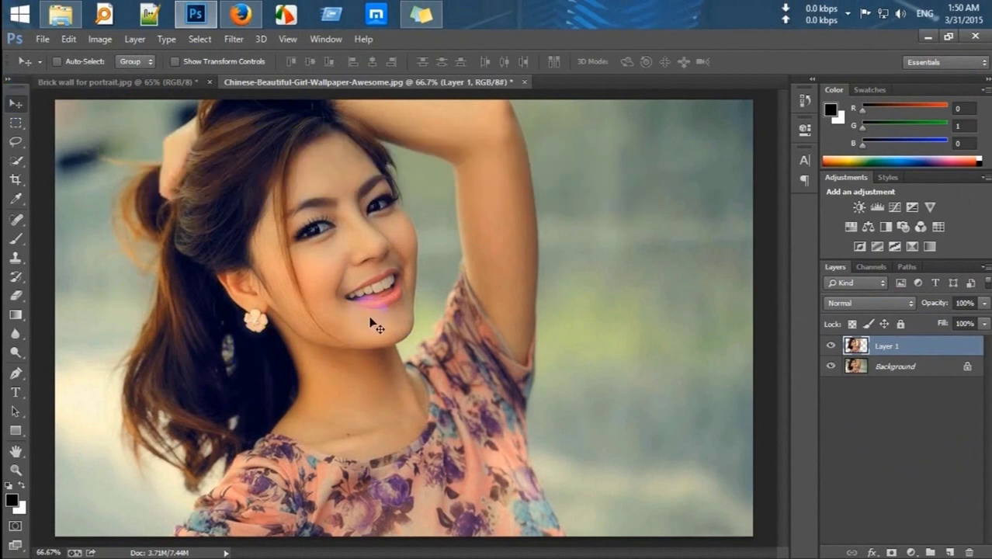
Drag the woman onto the brick wall document and nudge her left and up into place
mouse_move(371, 324)
left_mouse_down()
mouse_move(132, 84)
mouse_move(354, 331)
left_mouse_up()
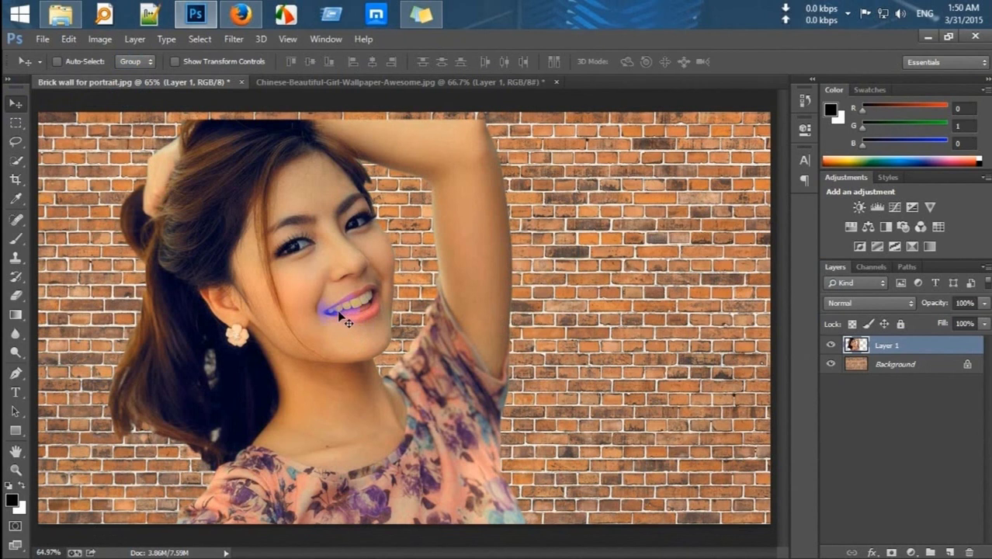
left_click(340, 296)
left_click_drag(339, 296, 343, 283)
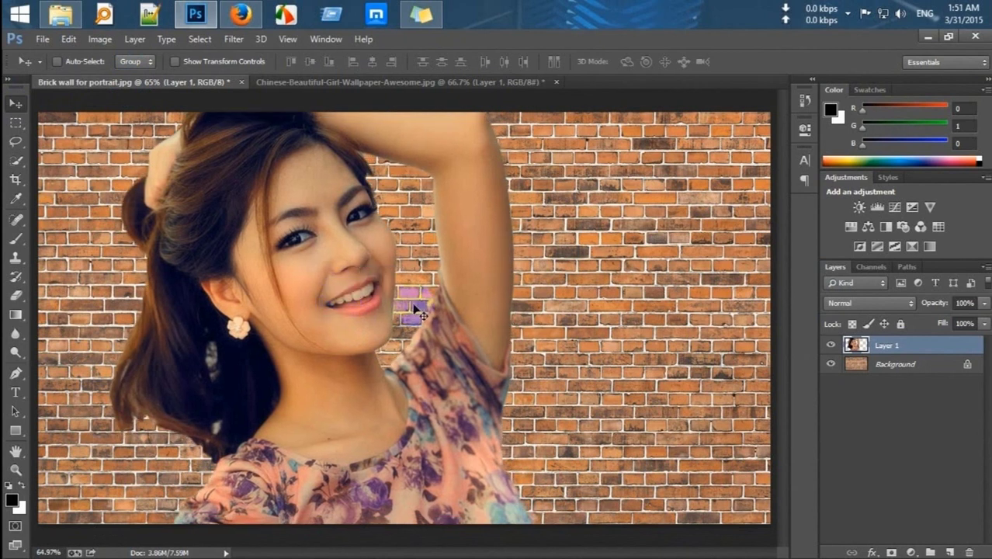
key("shift+Left")
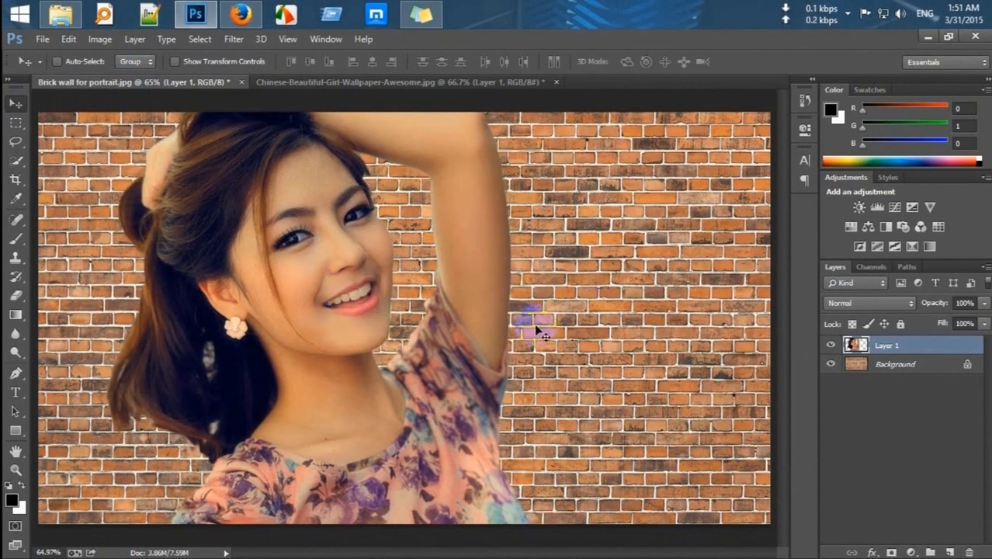
key("shift+Left")
key("shift+Left")
key("Up")
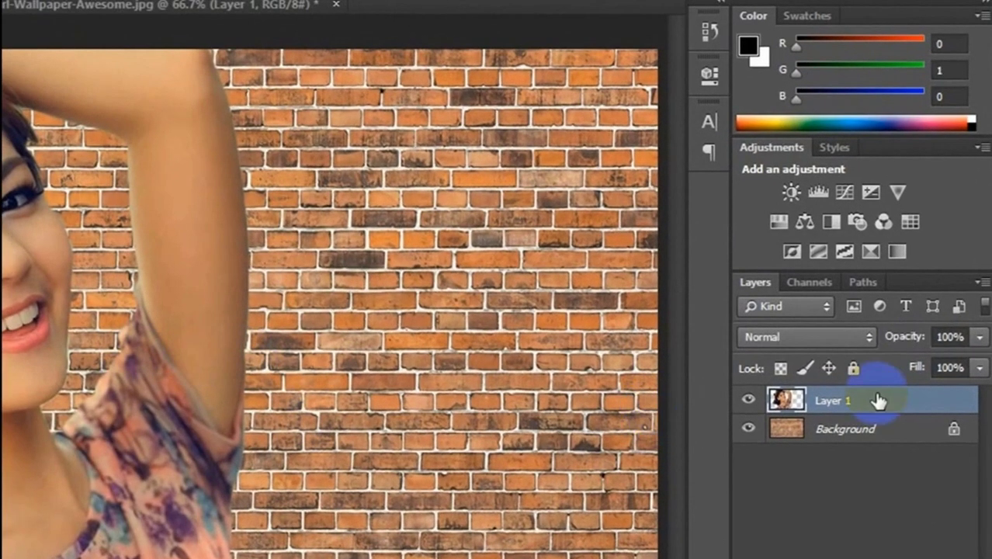
Convert Layer 1 into a smart object
right_click(847, 404)
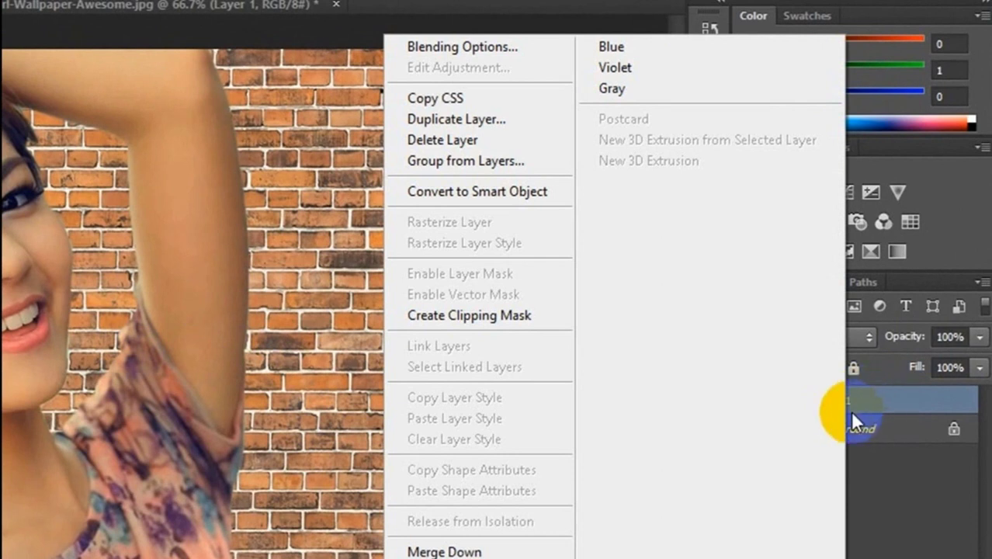
left_click(913, 501)
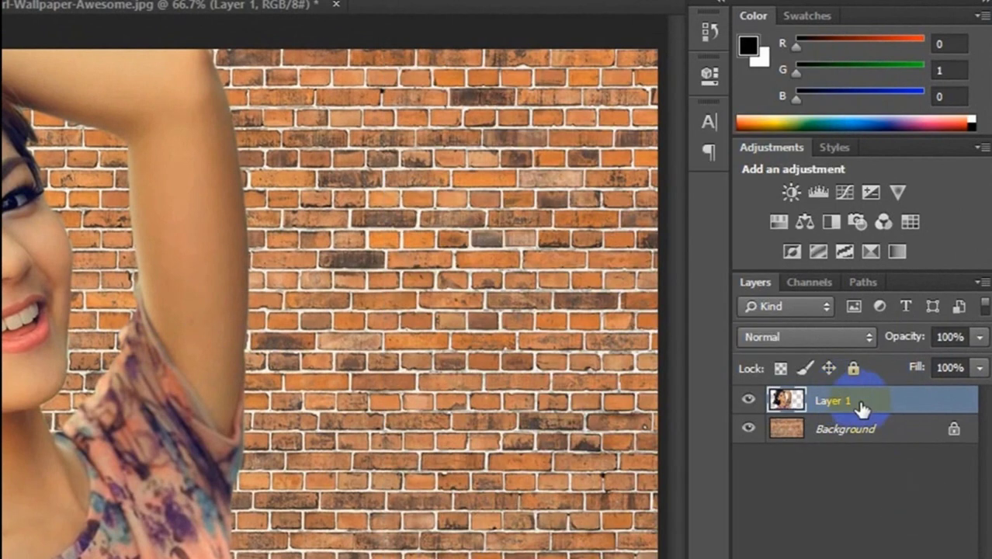
right_click(860, 404)
left_click(493, 191)
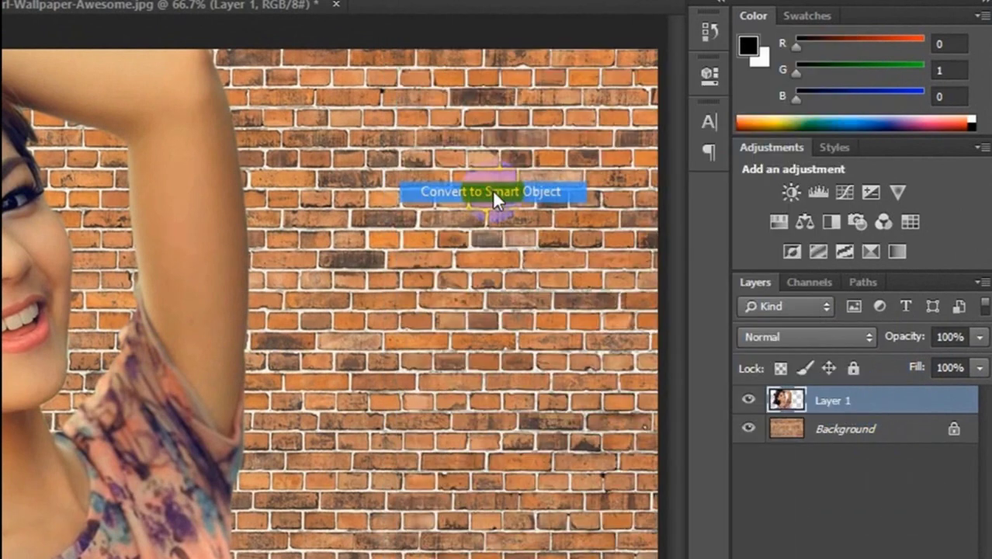
left_click(905, 409)
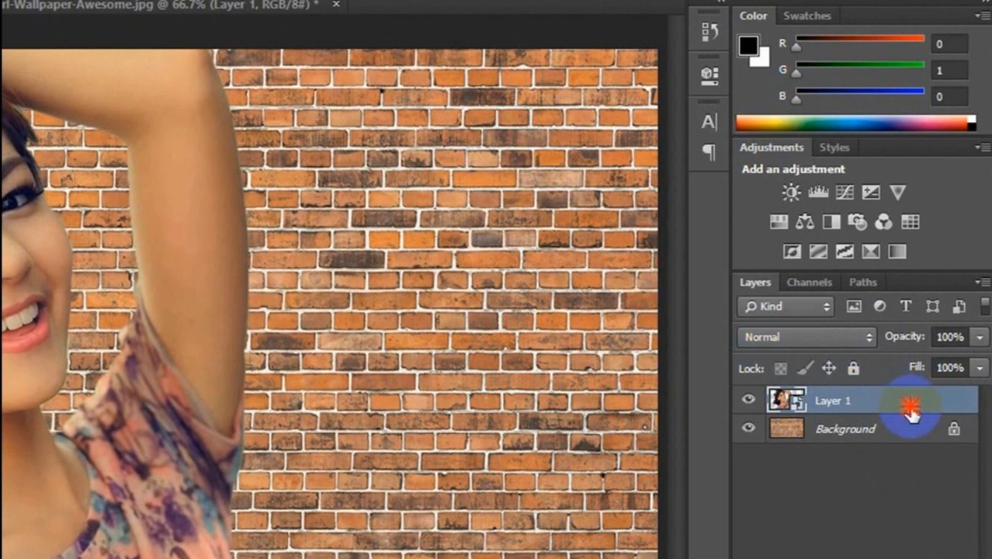
Add a 2 px black outside Stroke layer style to Layer 1
double_click(908, 410)
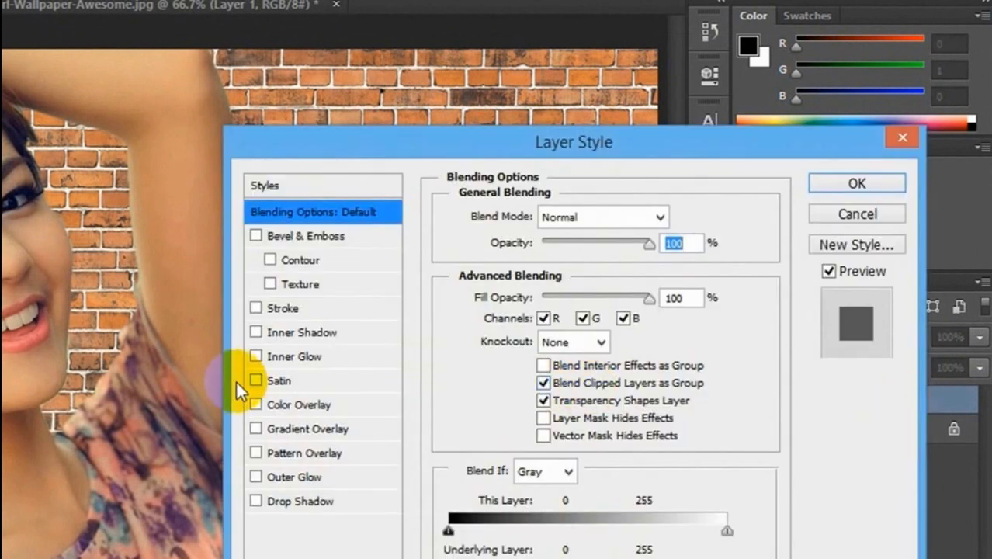
left_click(274, 308)
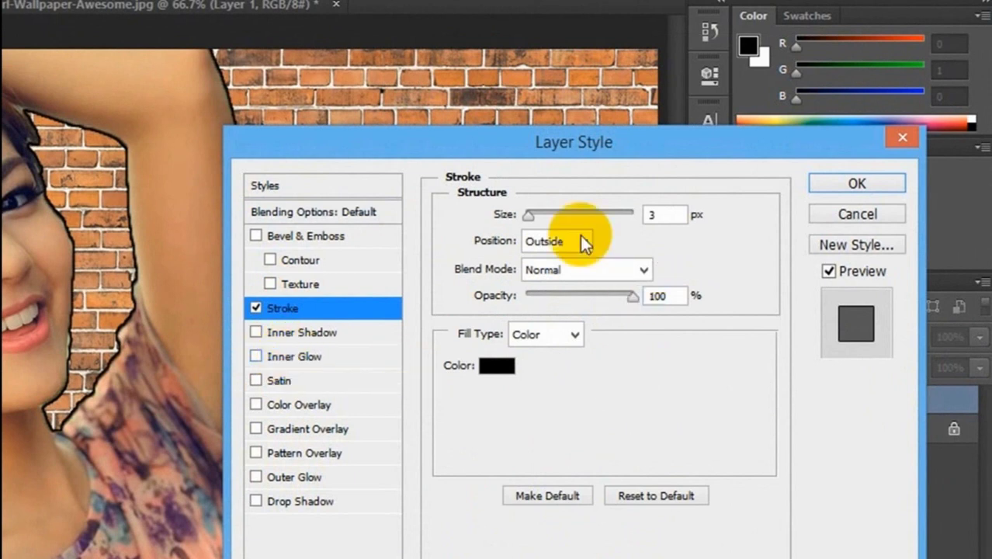
double_click(651, 214)
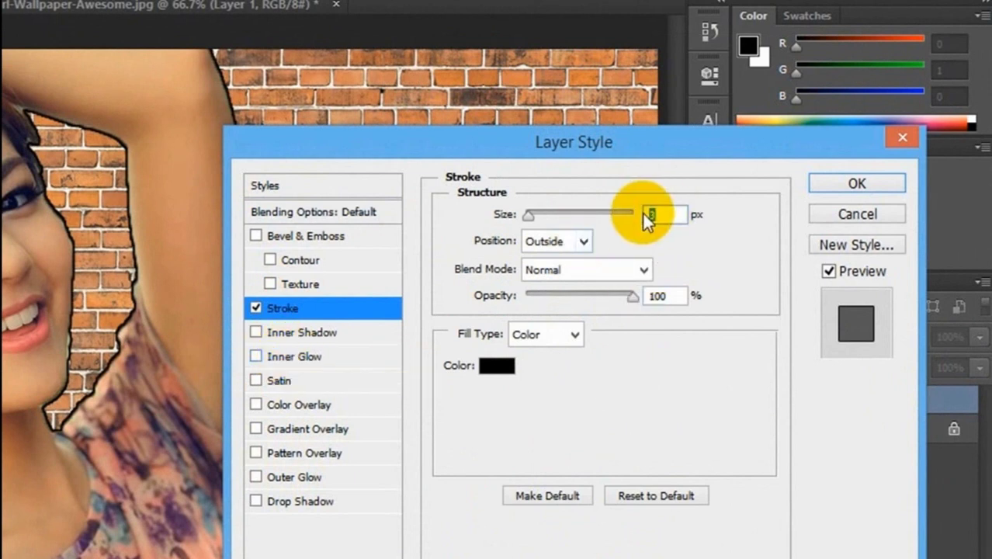
type("2")
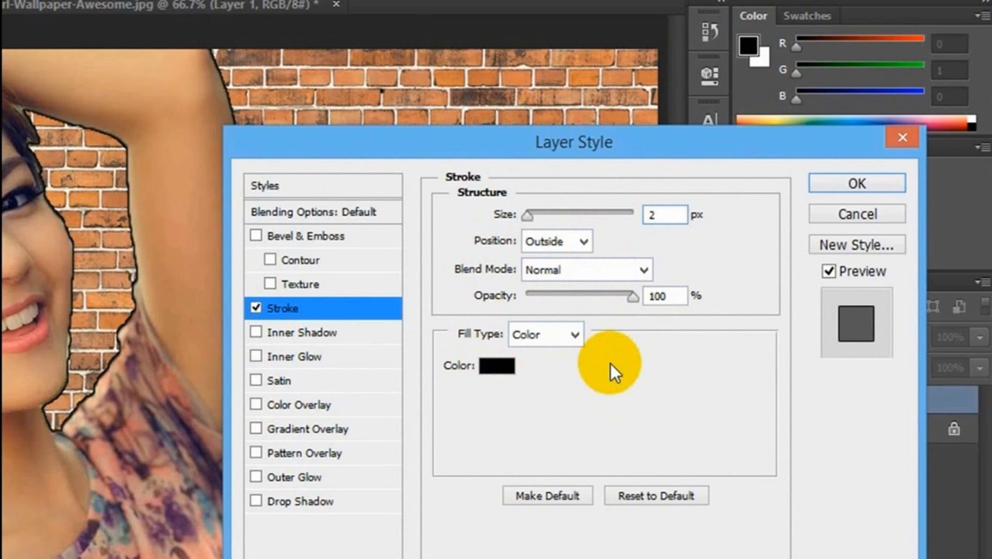
left_click(857, 183)
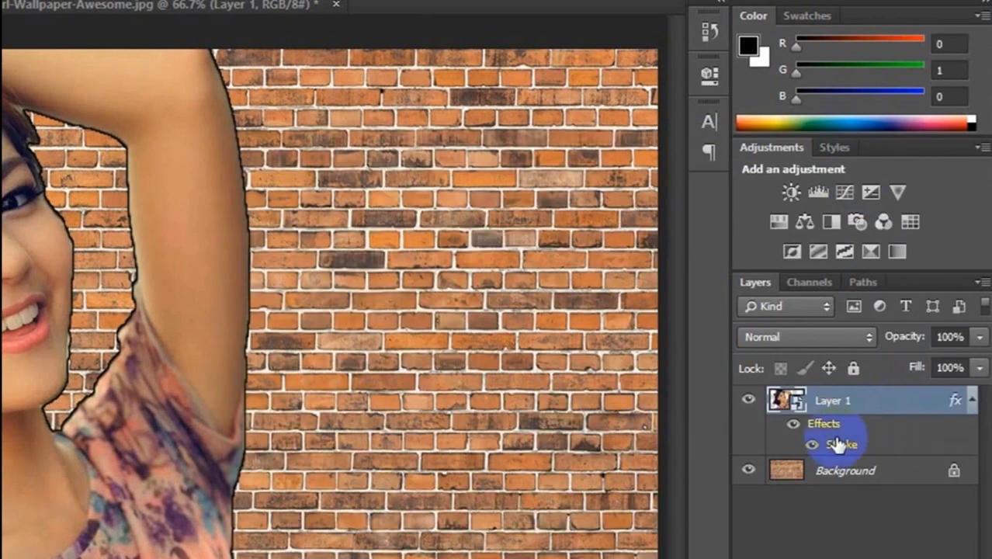
Convert Layer 1 to a smart object and choose Artistic > Fresco in the Filter Gallery
right_click(851, 410)
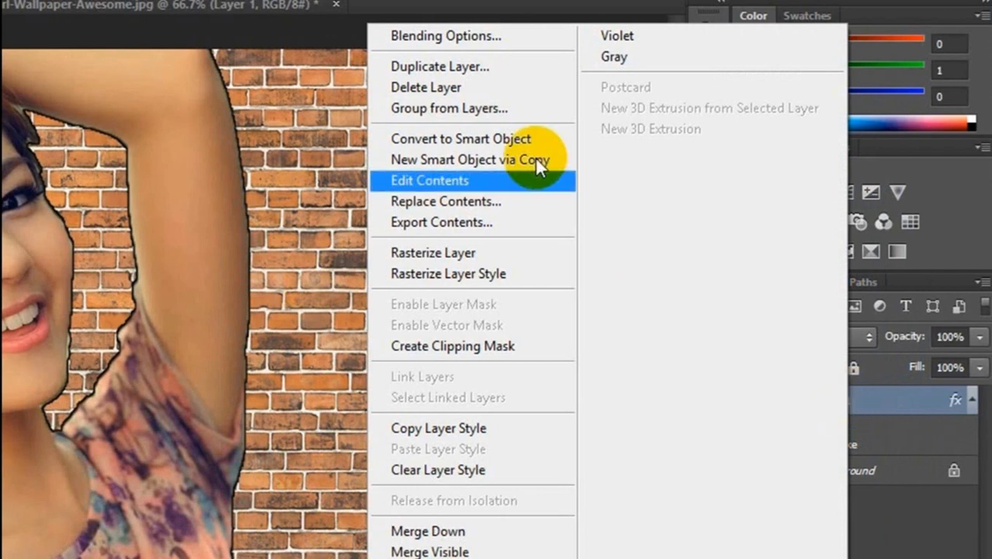
left_click(508, 142)
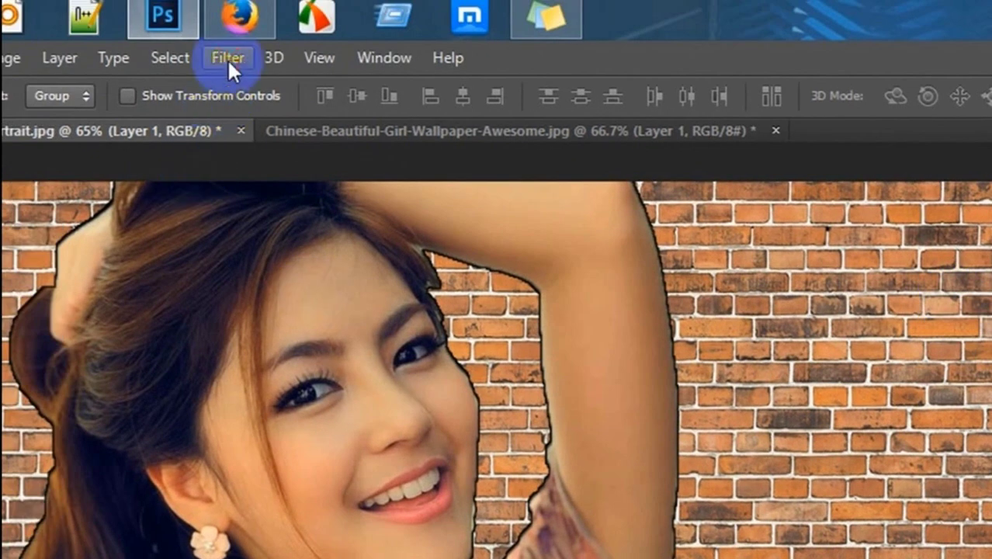
left_click(228, 58)
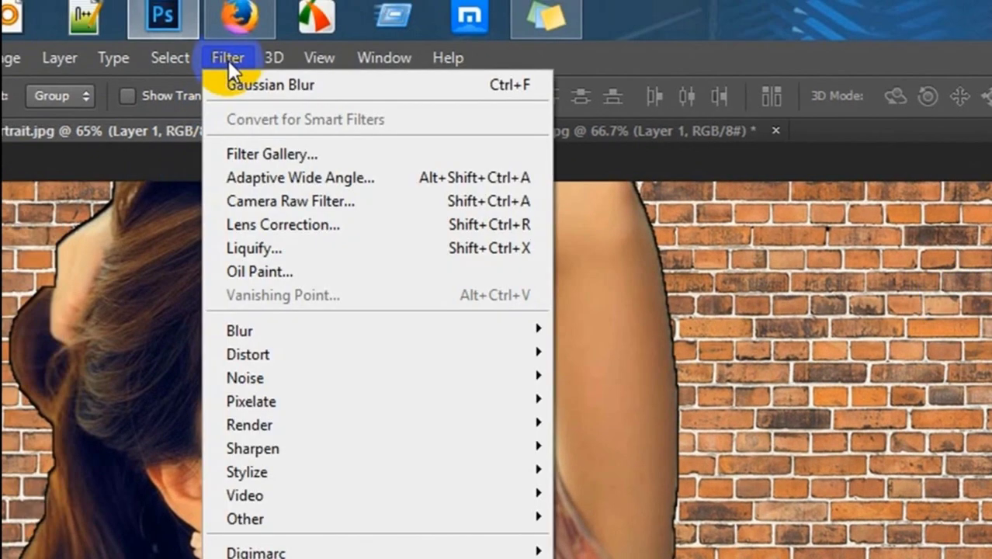
left_click(261, 152)
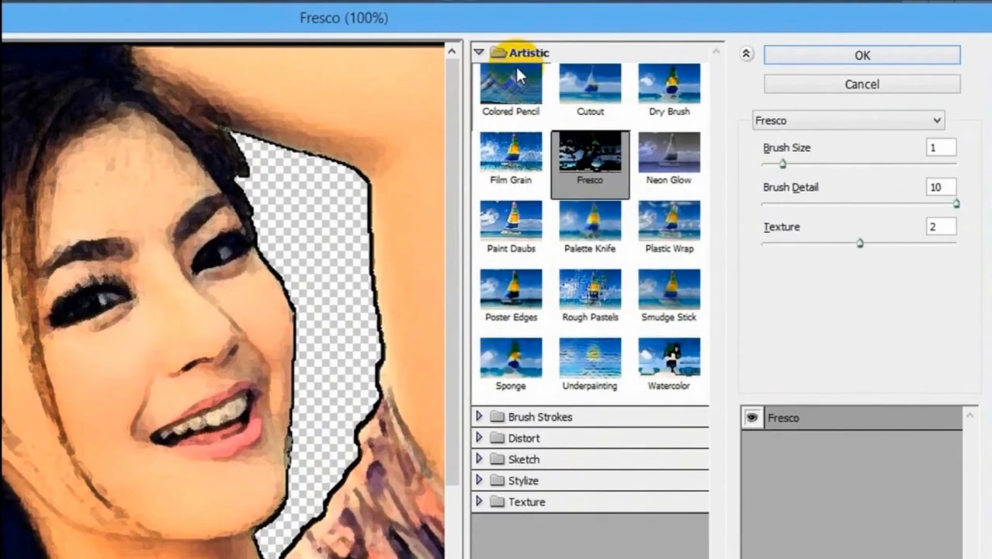
left_click(464, 49)
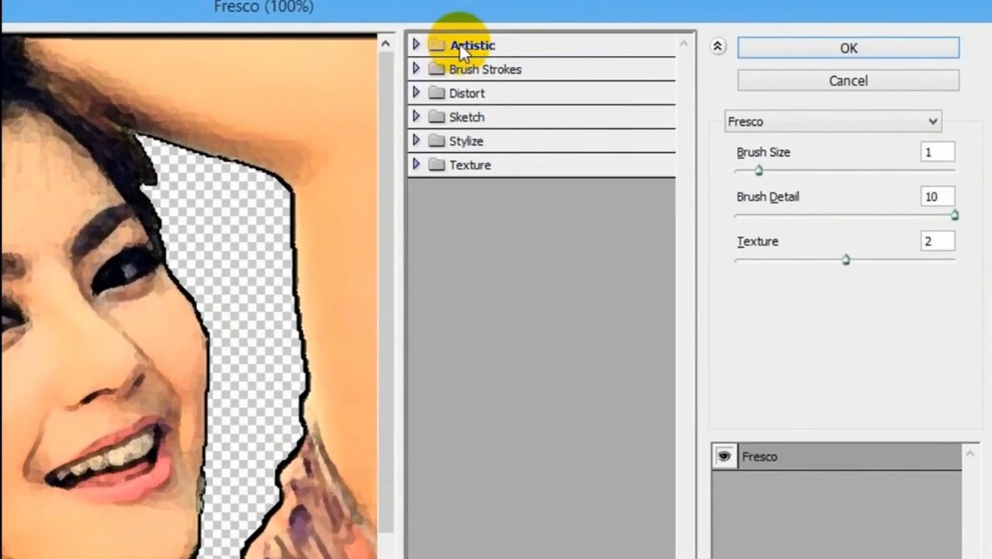
left_click(470, 48)
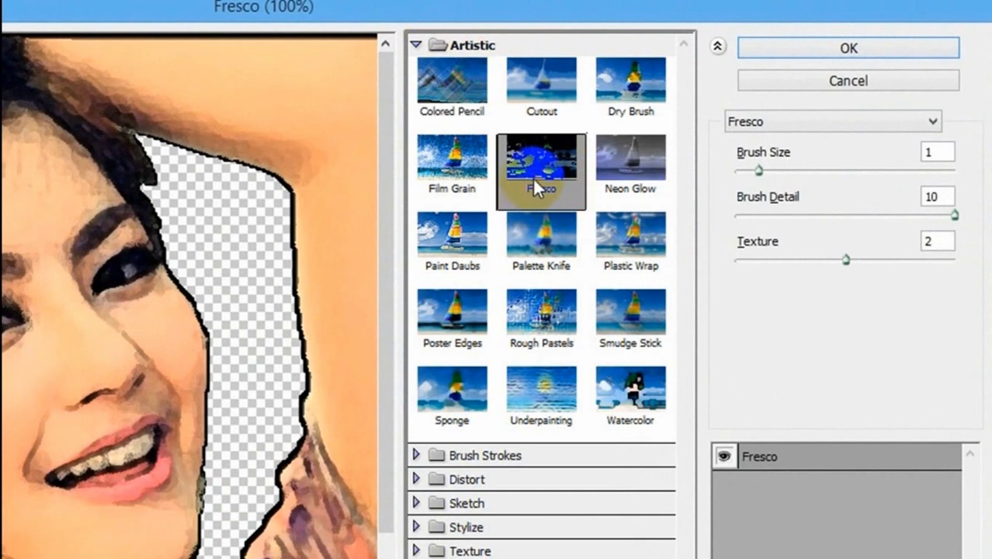
Set Fresco to Brush Size 1, Brush Detail 10 and Texture 1, and apply it
double_click(935, 153)
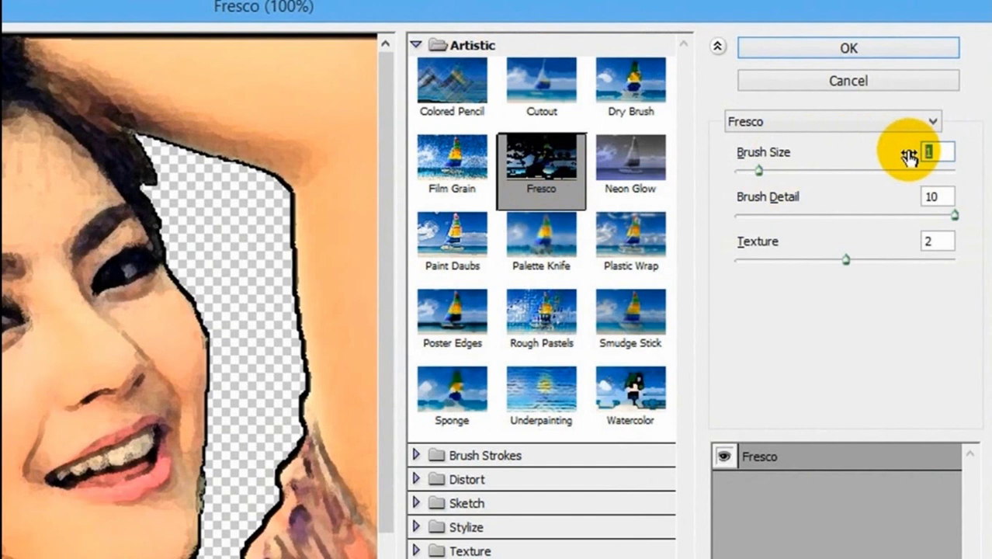
left_click(938, 198)
double_click(938, 198)
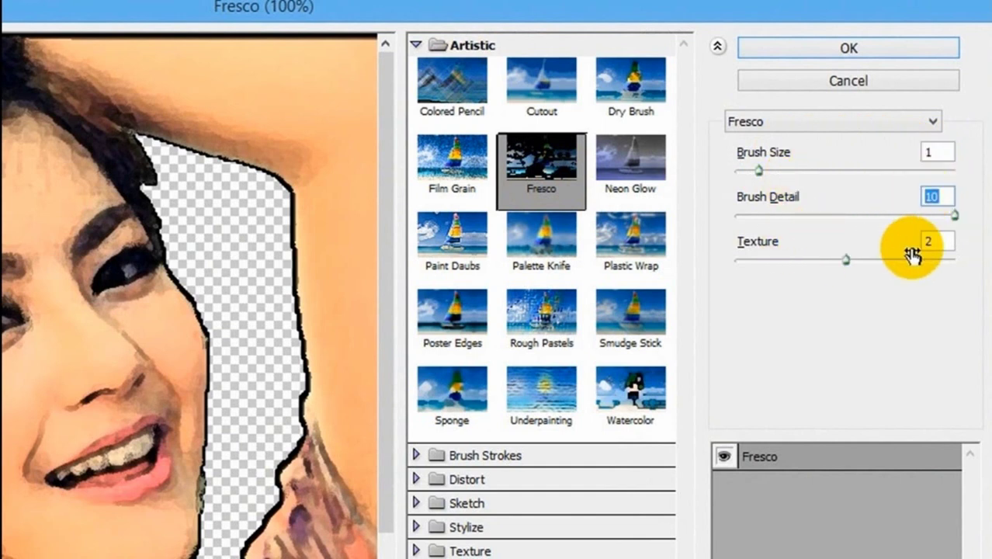
double_click(938, 241)
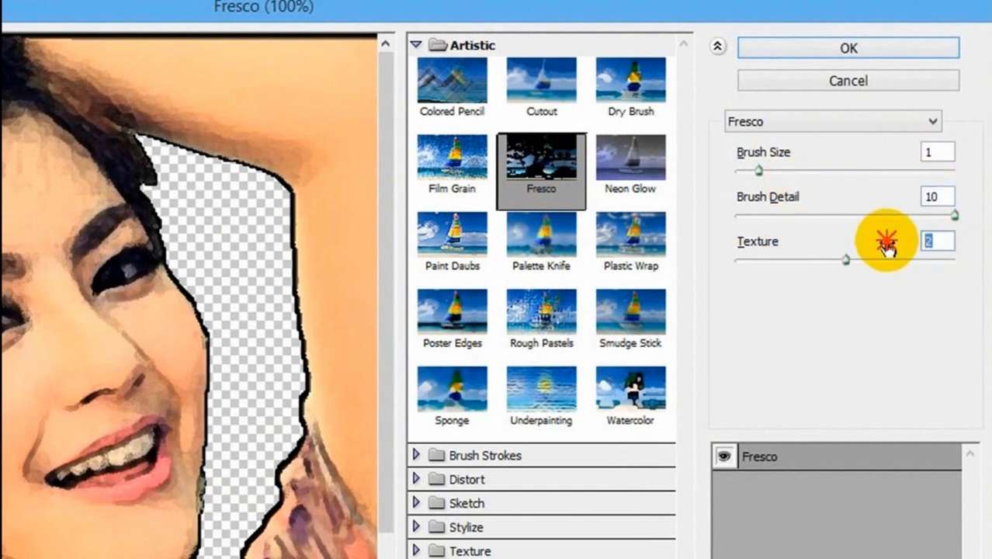
type("1")
left_click(846, 48)
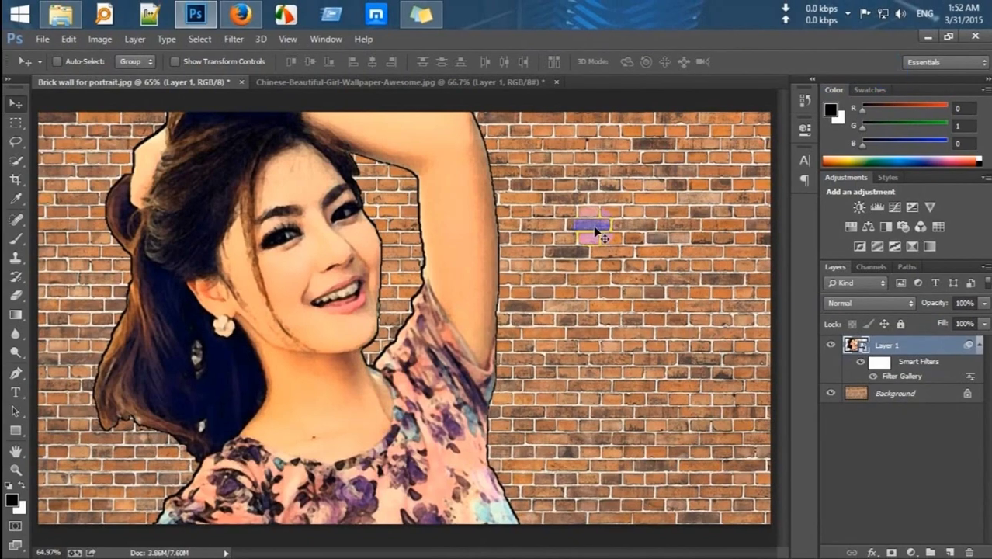
Set Layer 1's blend mode to Overlay so the bricks show through the woman
left_click(281, 239)
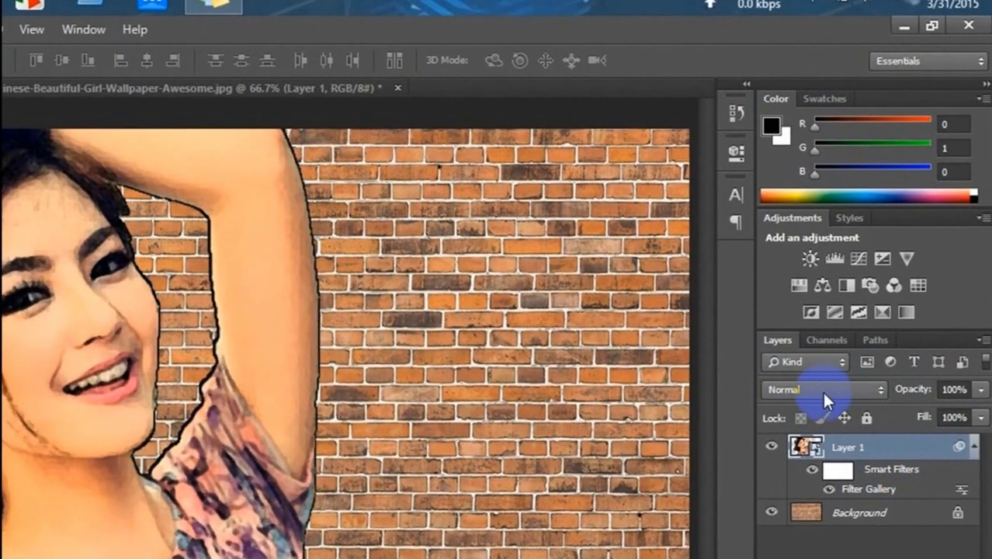
left_click(825, 393)
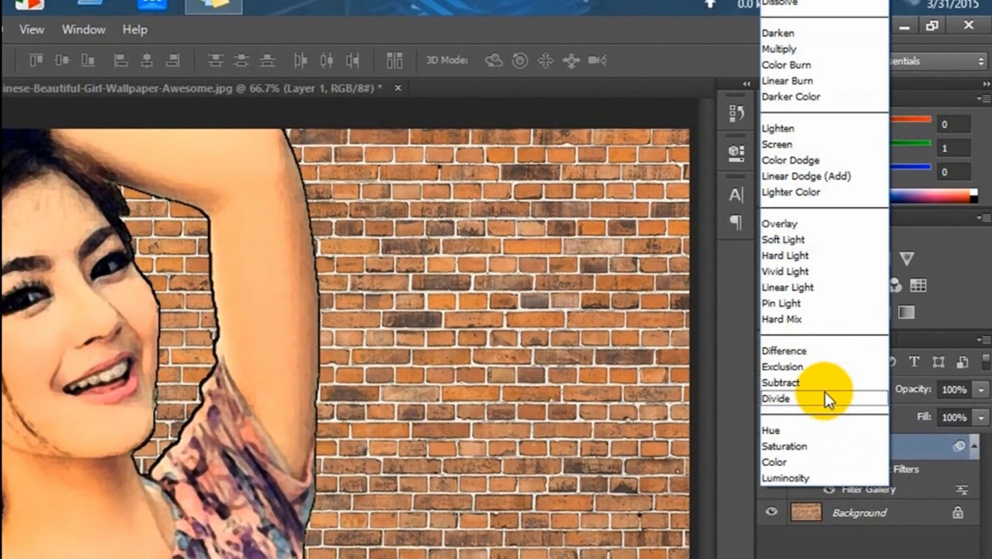
left_click(818, 227)
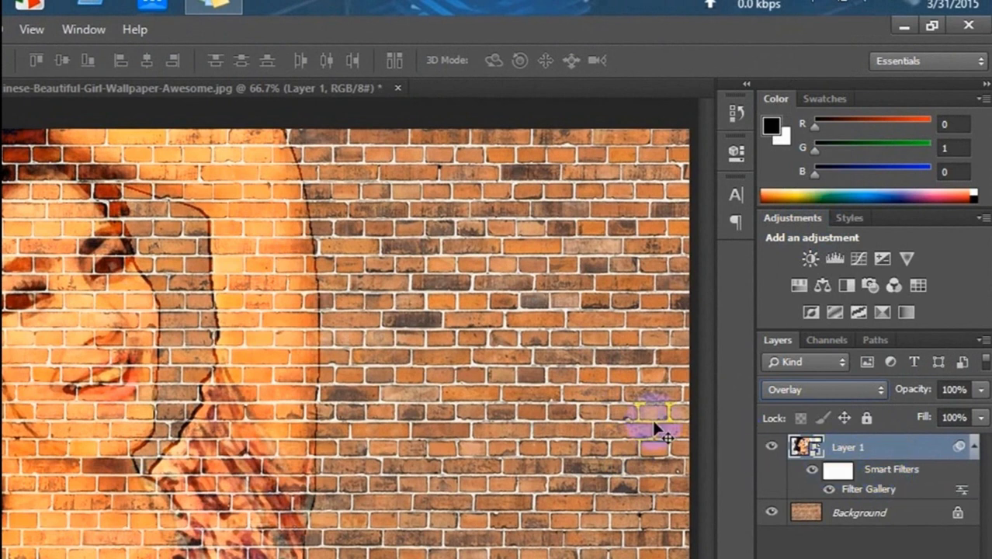
left_click(45, 94)
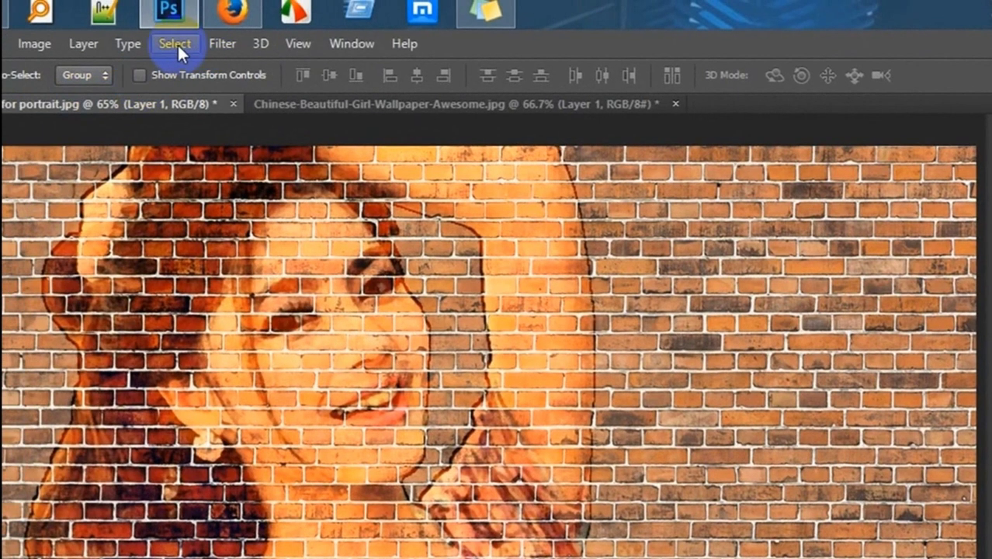
Apply Displace at scale 5, Stretch To Fit, Repeat Edge Pixels, using Displacement.psd as the map
left_click(221, 46)
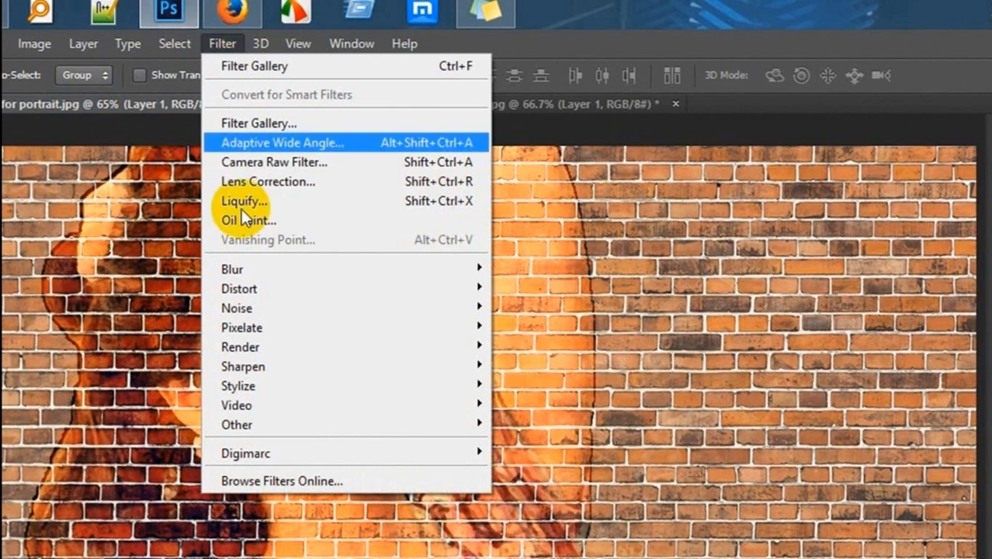
mouse_move(240, 288)
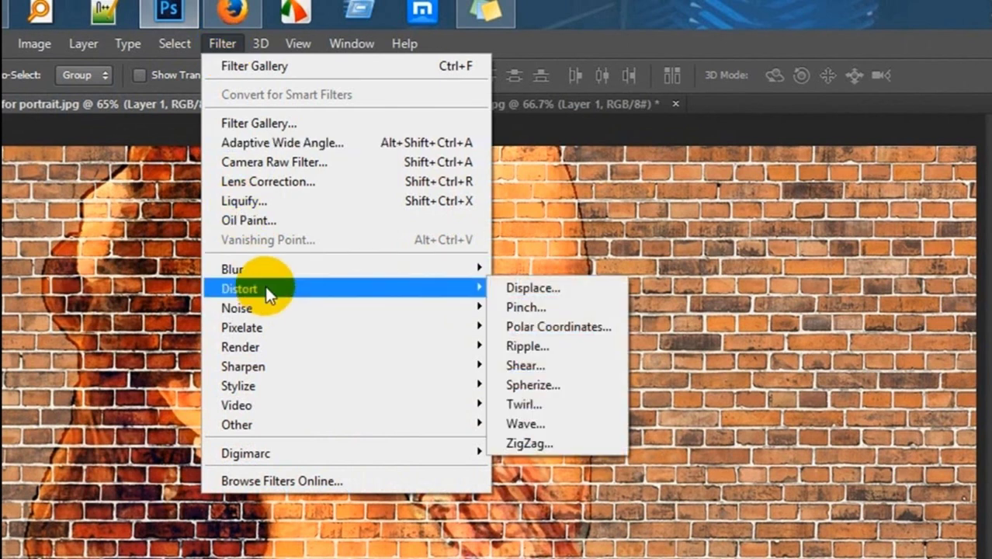
left_click(542, 288)
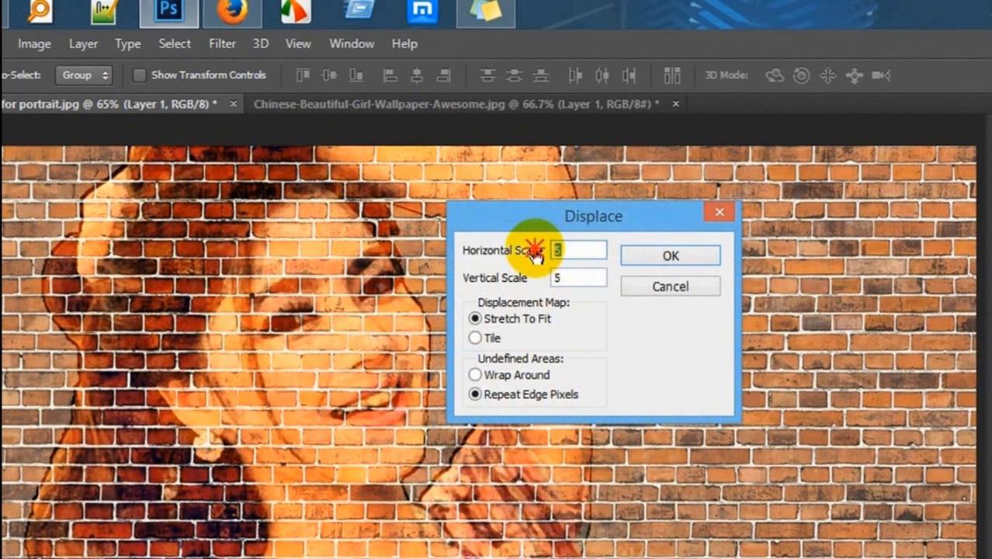
double_click(544, 278)
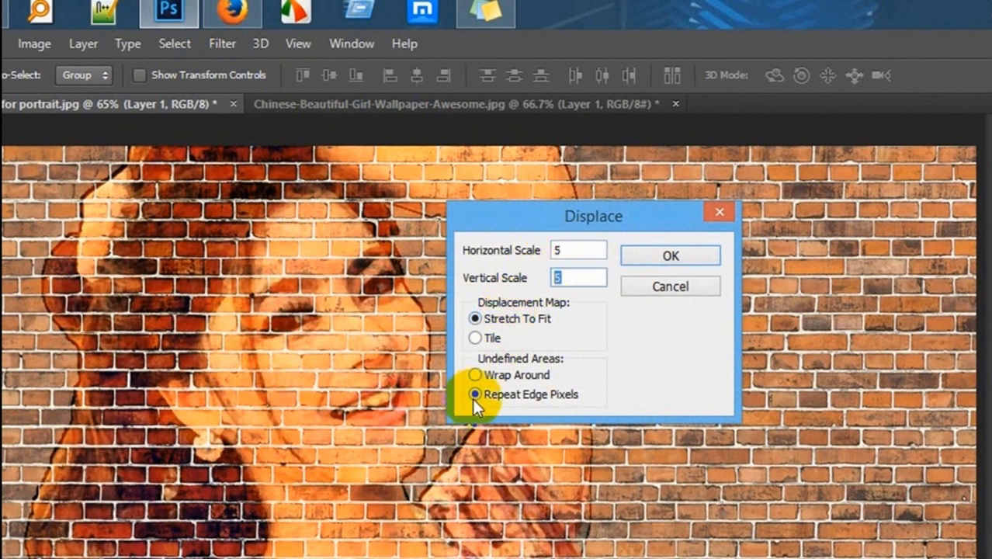
left_click(685, 255)
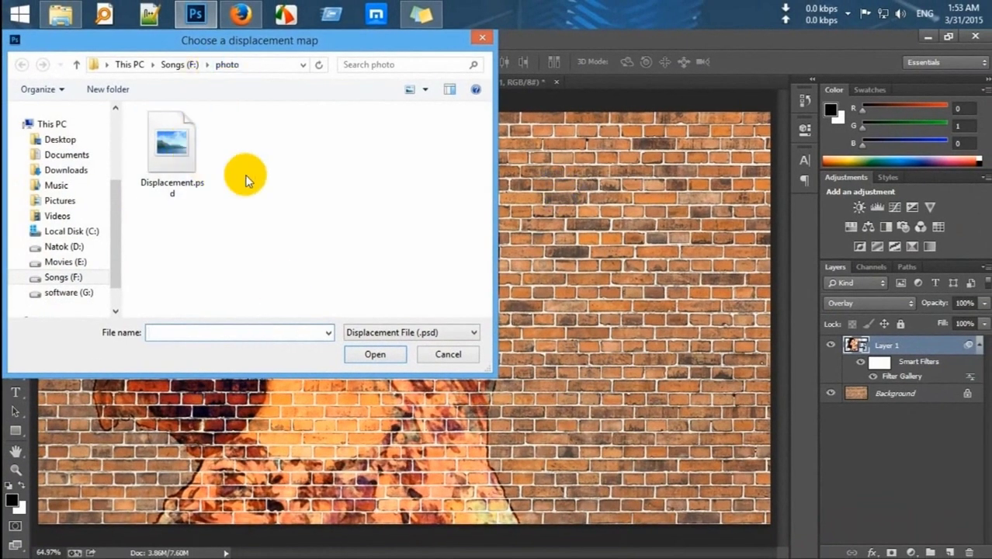
left_click(171, 151)
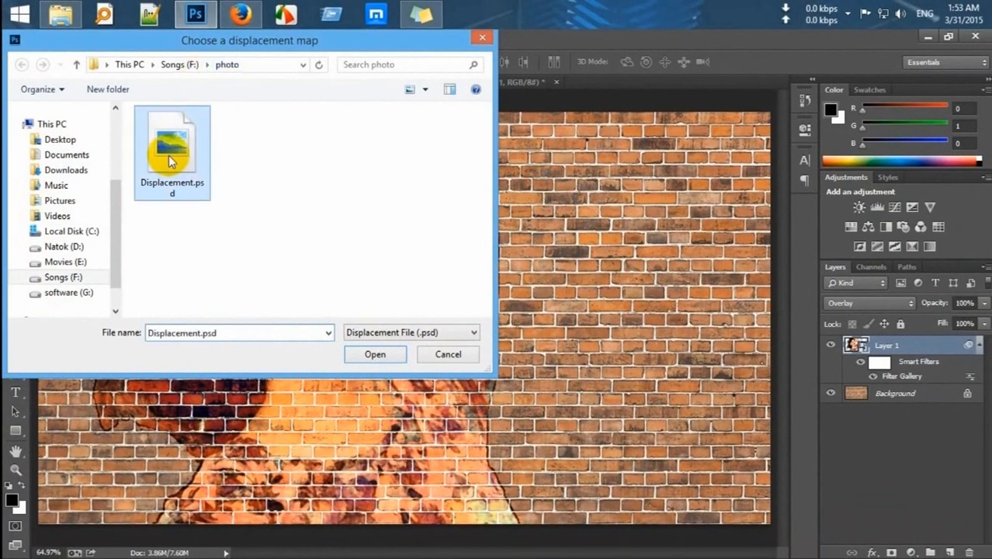
left_click(373, 357)
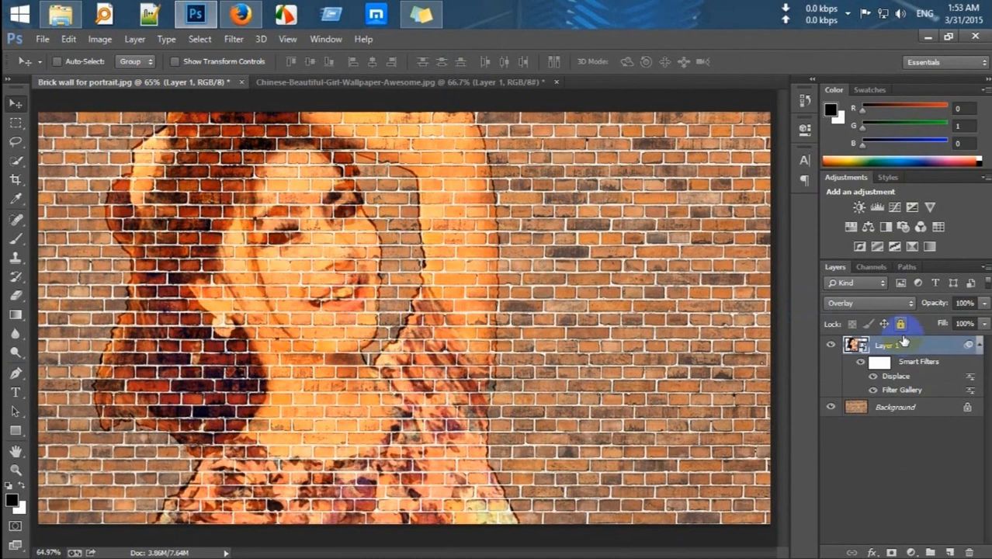
Duplicate Layer 1 with its smart filters and set the copy to Soft Light
left_click(885, 347)
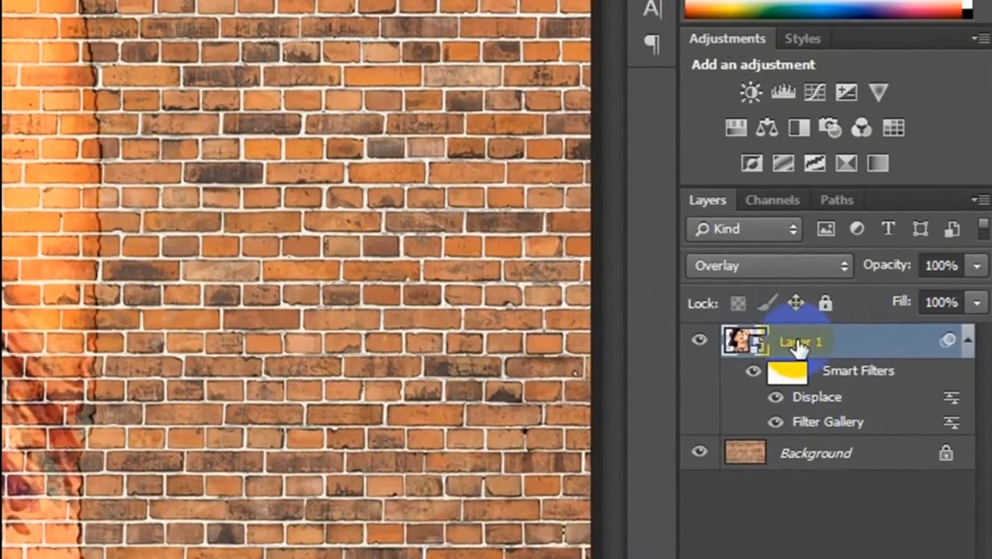
key("ctrl+j")
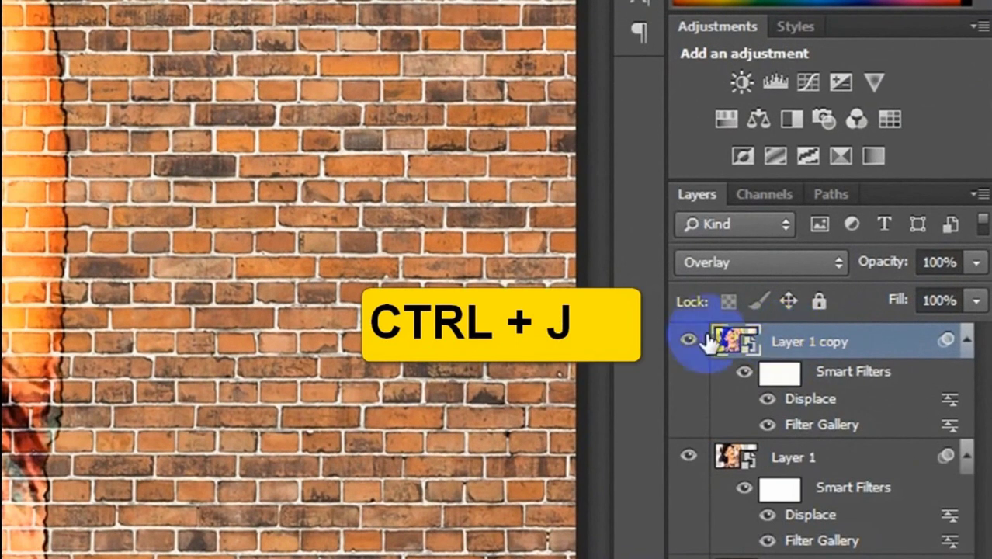
left_click(802, 265)
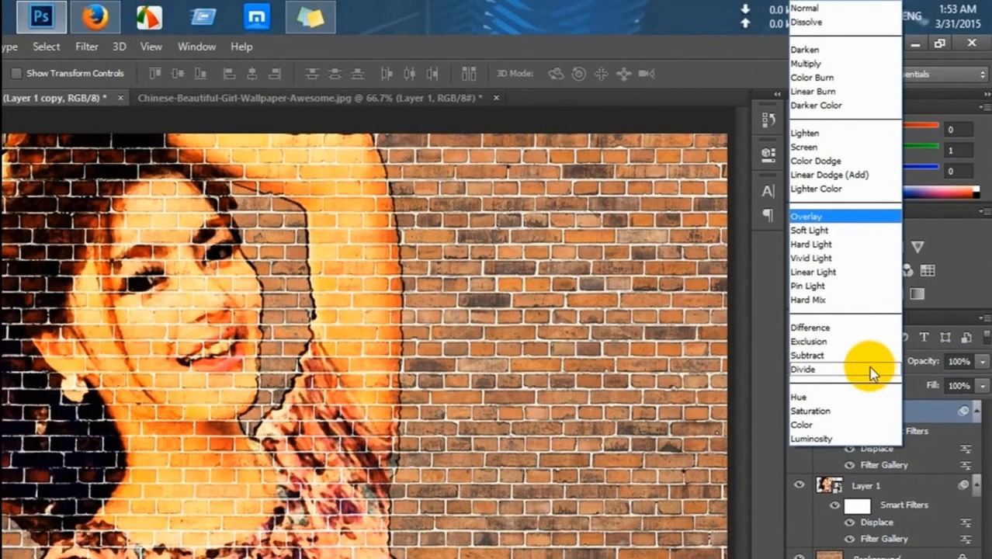
left_click(837, 232)
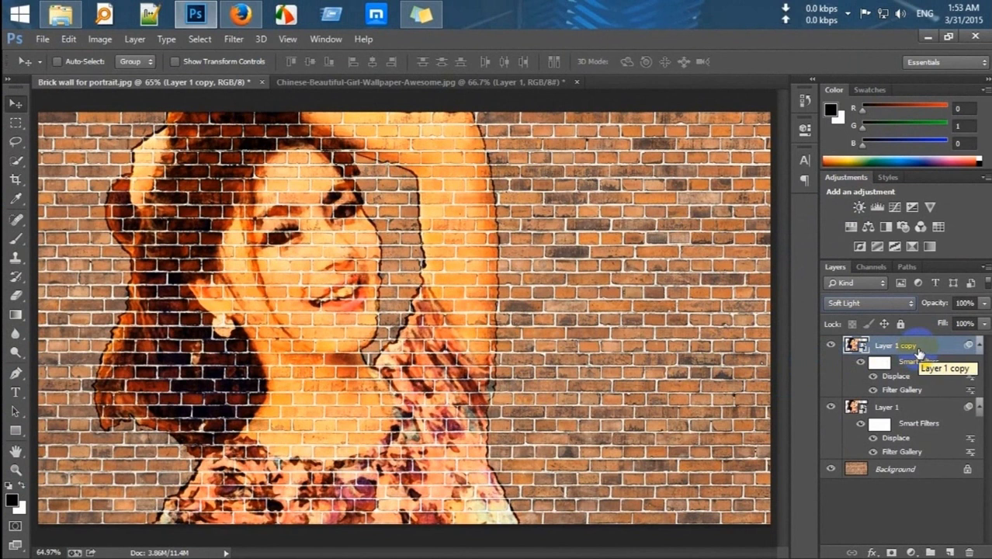
Lower the original Layer 1's opacity to 80%, then reselect Layer 1 copy
left_click(895, 349)
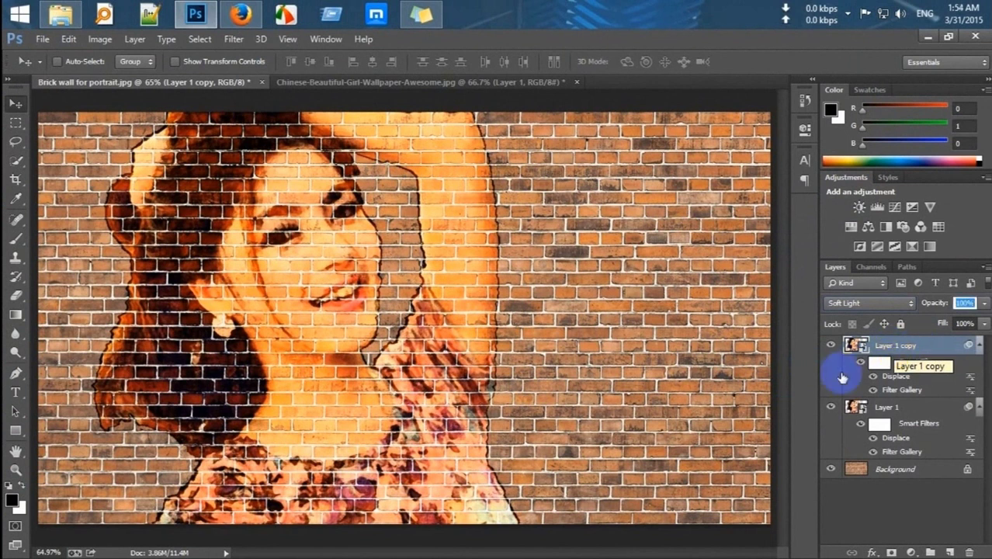
left_click(886, 410)
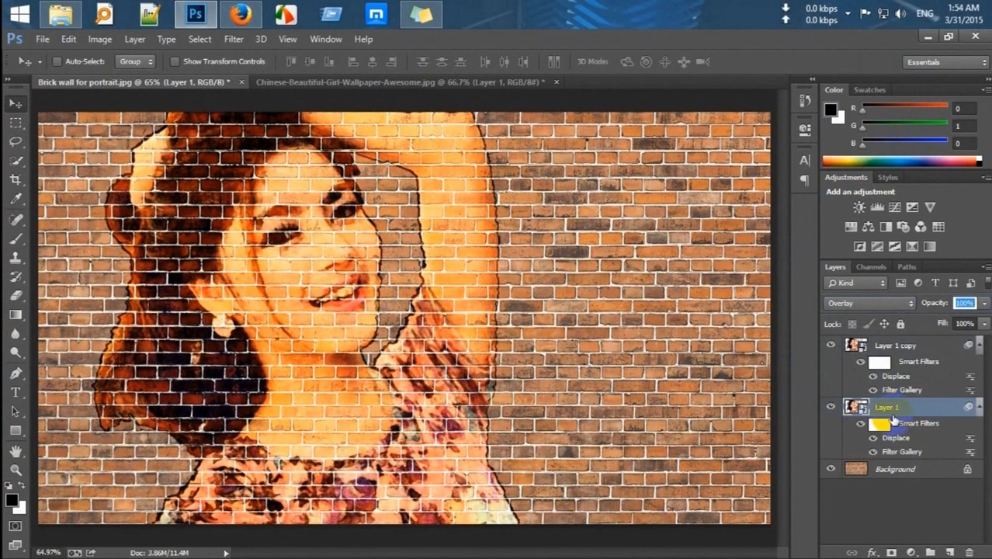
left_click(963, 302)
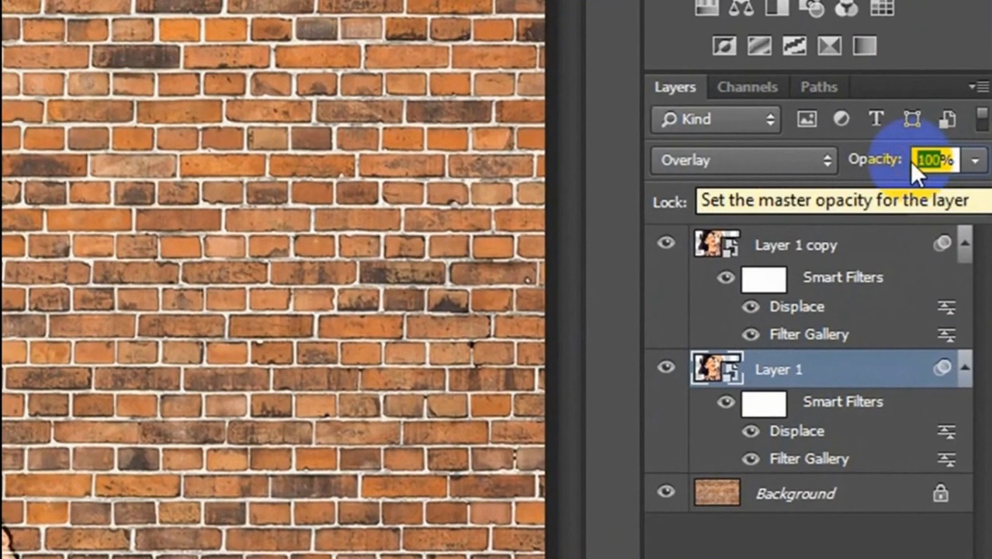
type("80")
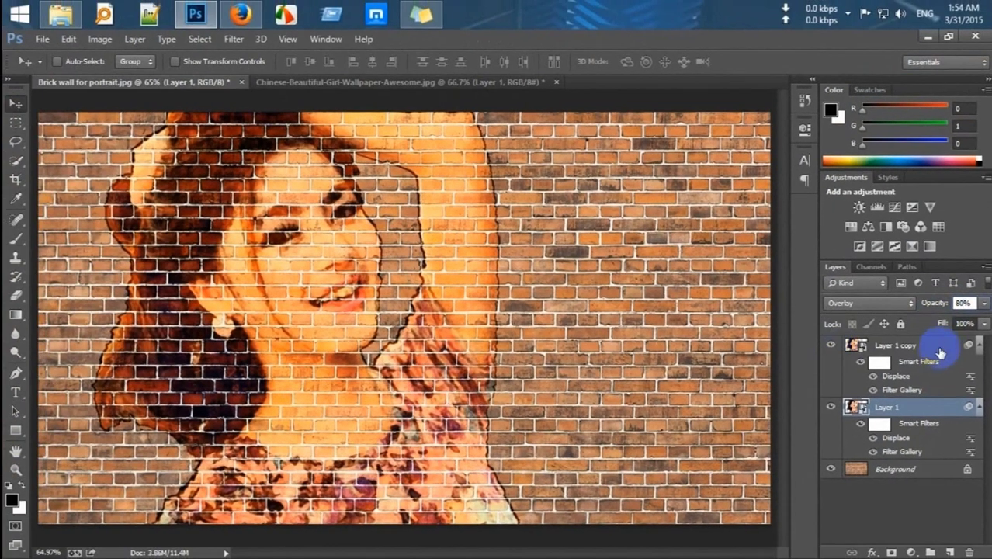
left_click(896, 345)
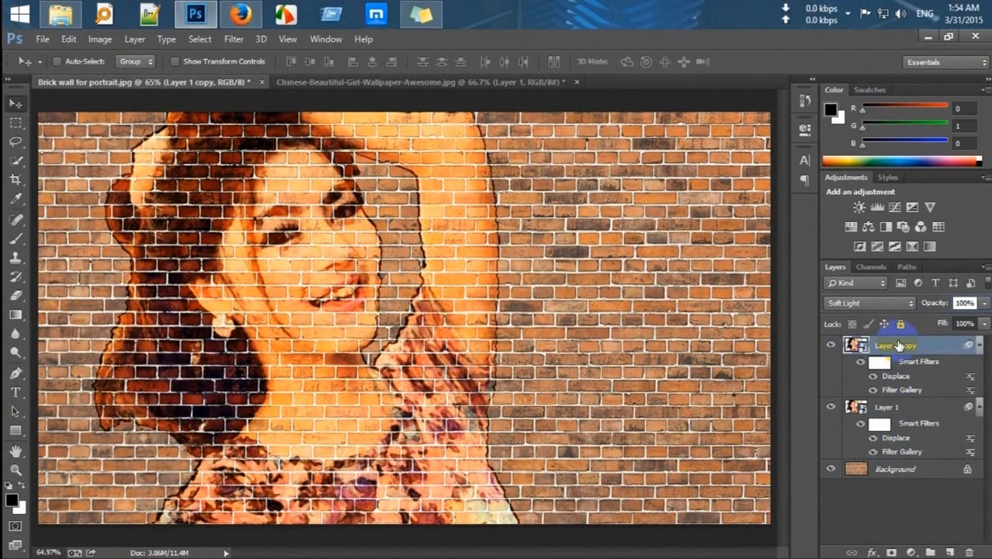
Stamp all visible layers into Layer 2 and show only Layer 2
key("ctrl+alt+shift+e")
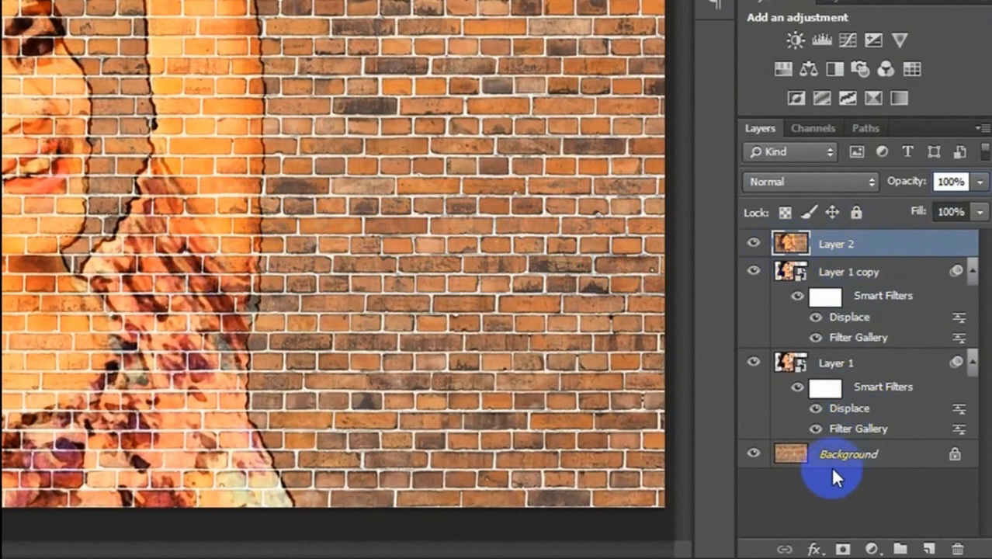
left_click(754, 245)
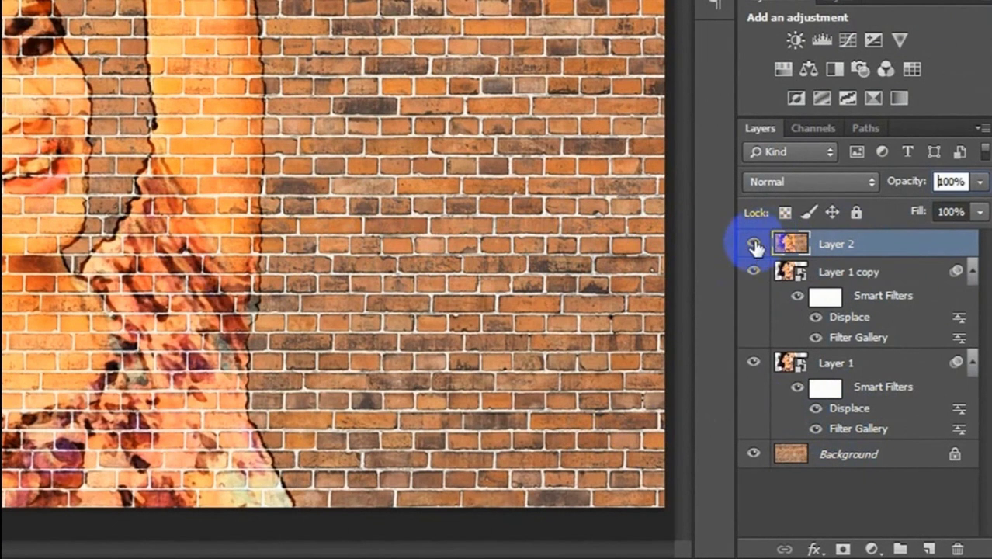
left_click(754, 246, "alt")
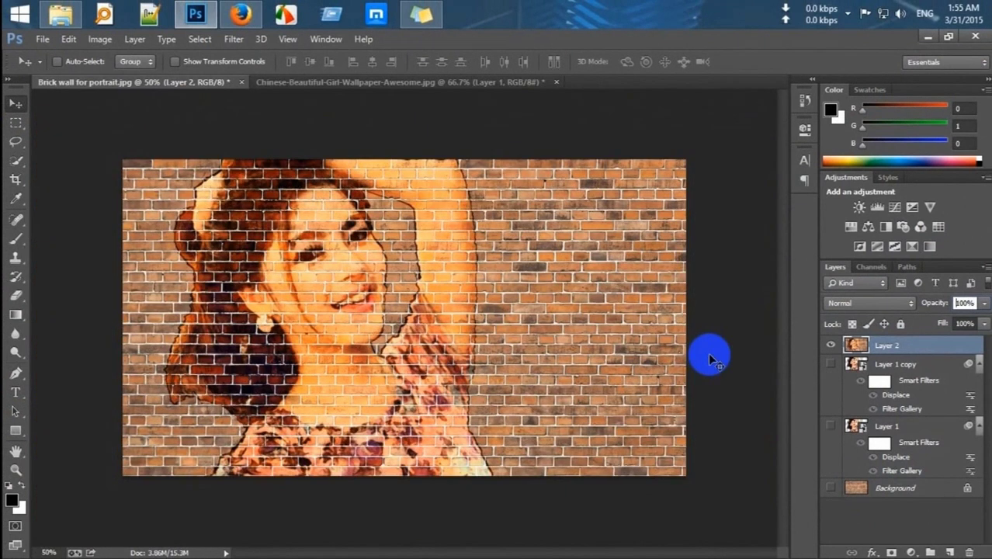
Perspective-transform Layer 2 by dragging the bottom-left corner down, stretching the left edge taller
key("ctrl+minus")
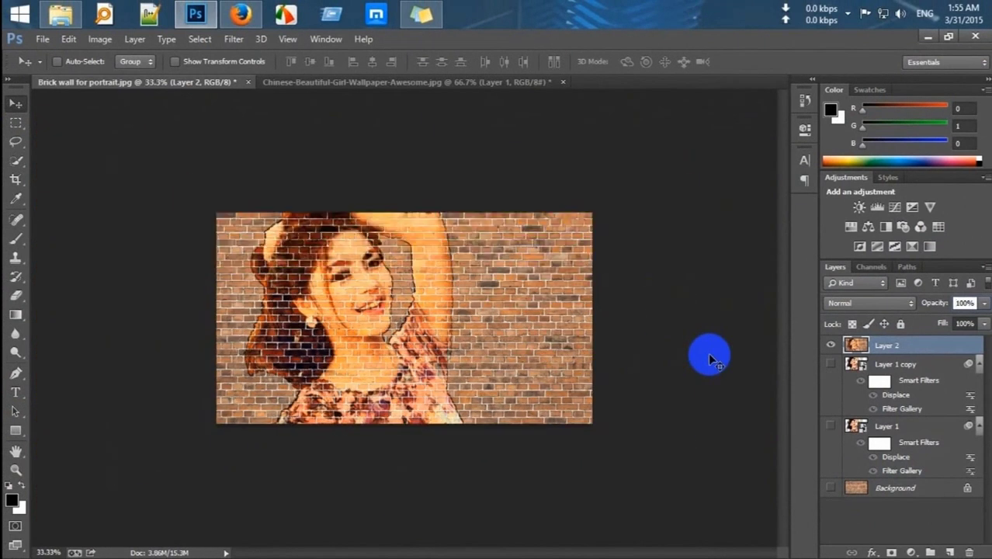
key("ctrl+t")
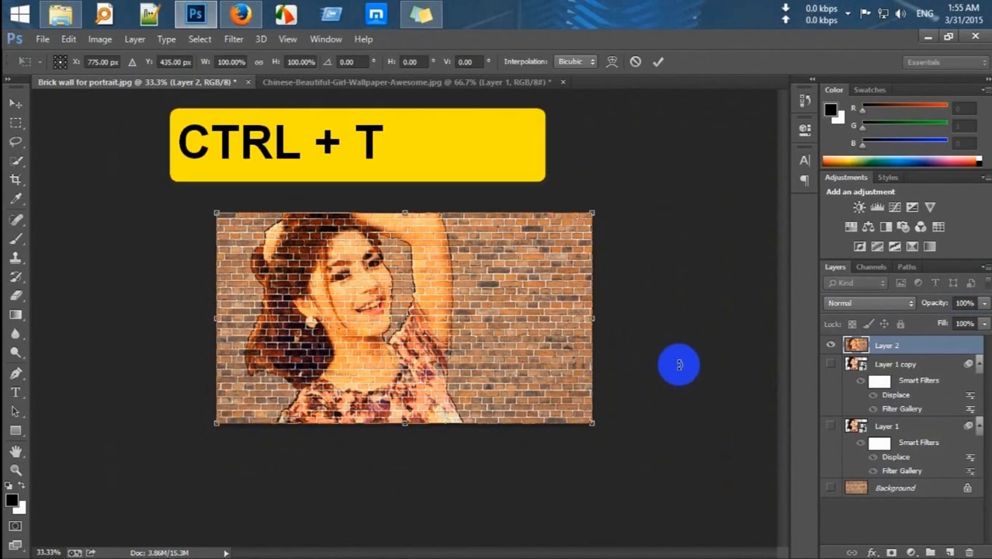
right_click(445, 344)
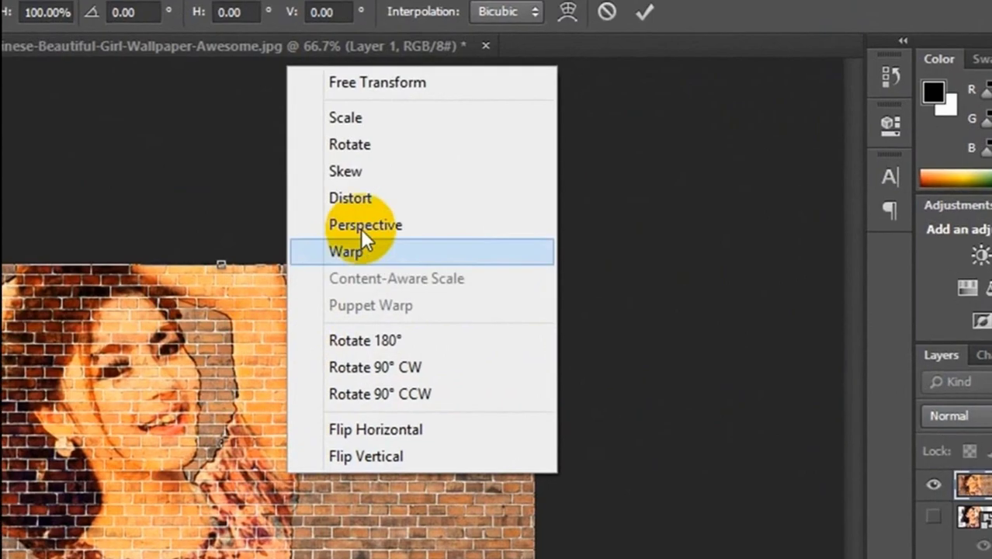
left_click(487, 190)
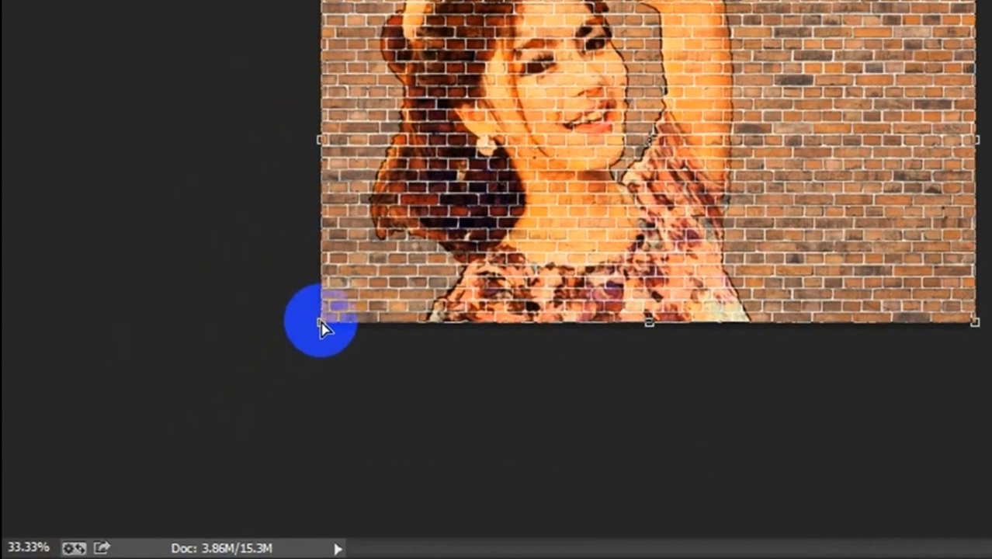
left_click_drag(320, 322, 320, 361)
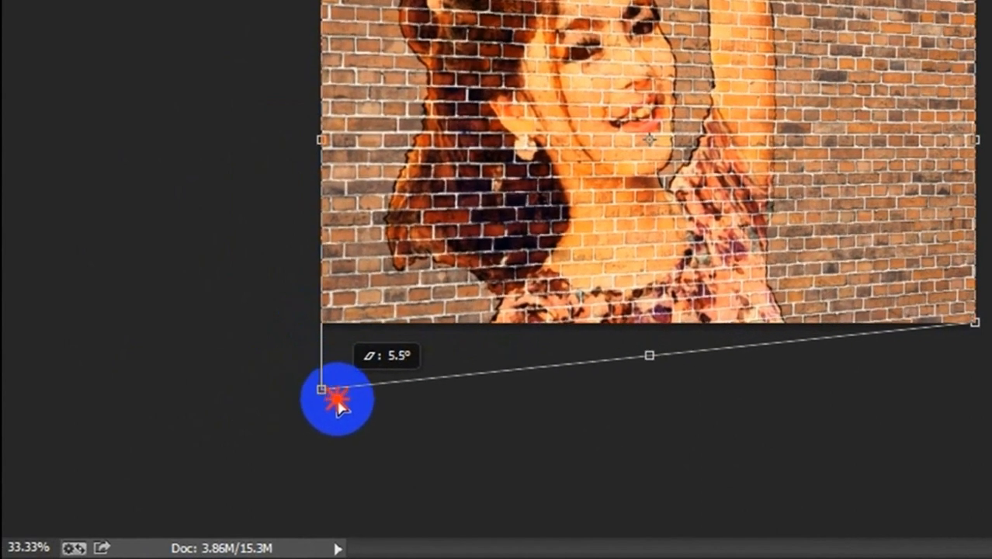
mouse_move(319, 361)
left_mouse_down()
mouse_move(233, 477)
mouse_move(239, 487)
mouse_move(220, 497)
mouse_move(215, 467)
mouse_move(217, 478)
left_mouse_up()
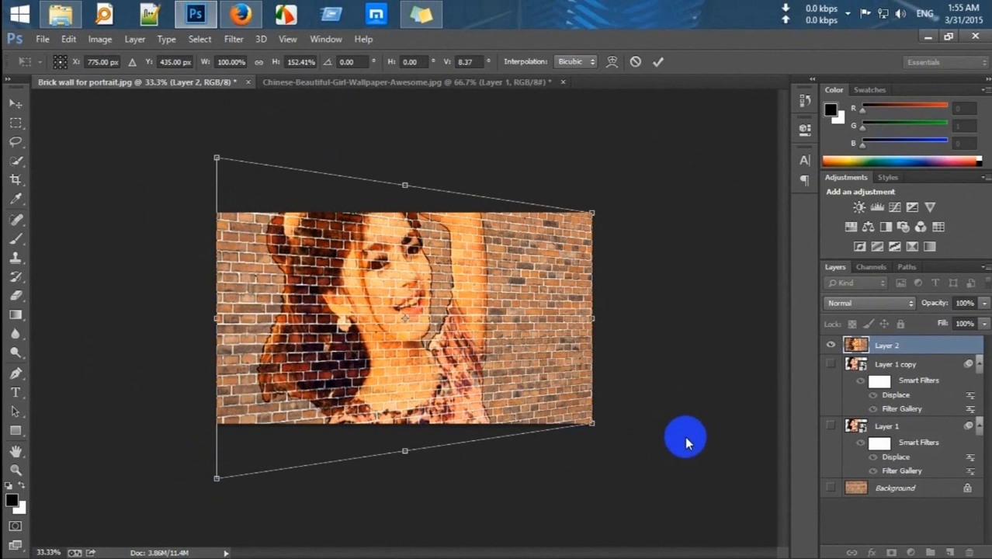
key("Return")
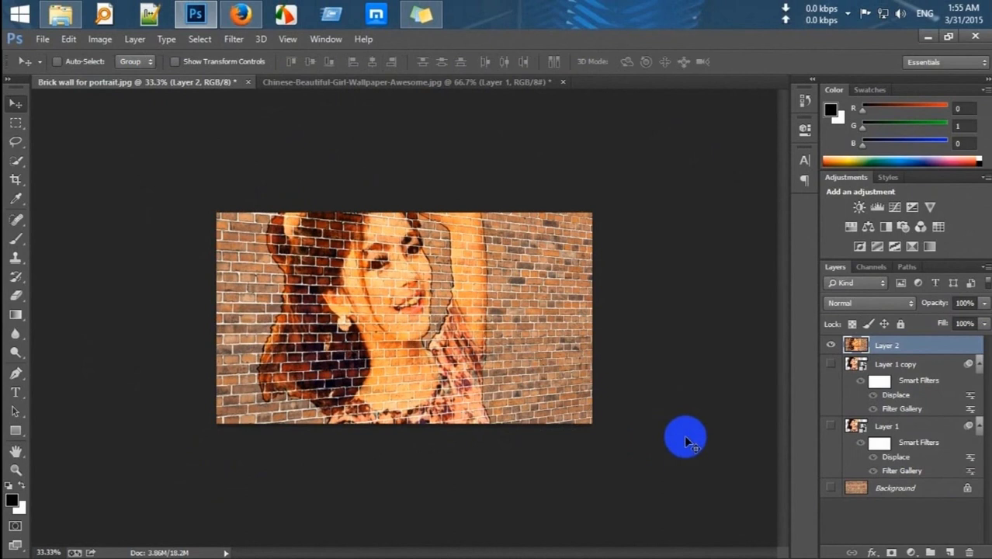
Add empty Layer 3 and select the Linear Gradient tool, opening the Gradient Editor
key("ctrl+0")
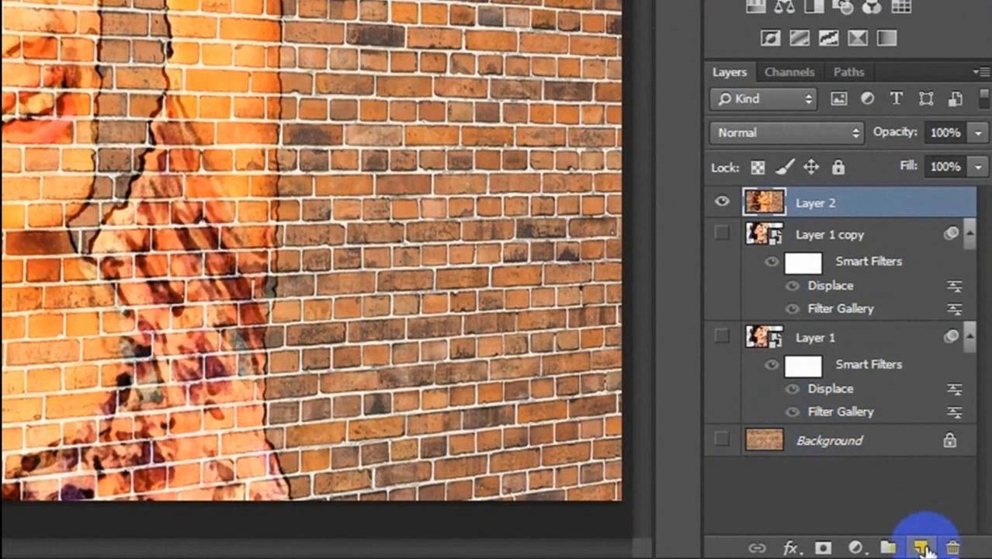
left_click(922, 545)
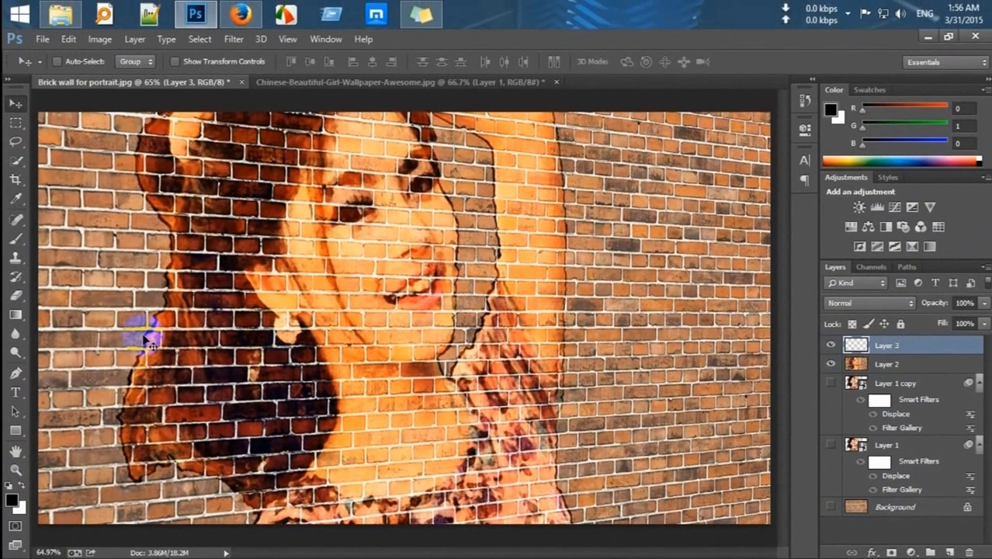
left_click(16, 315)
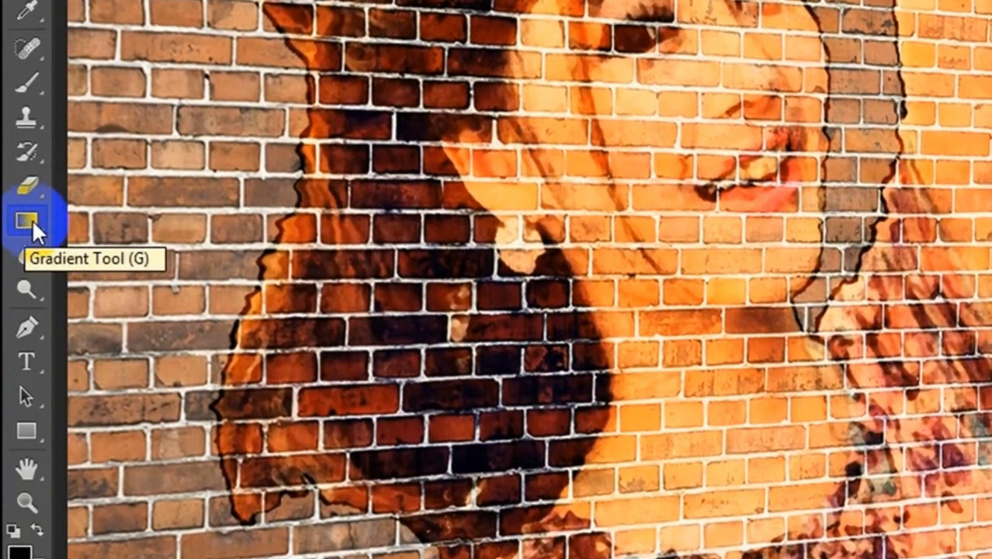
right_click(32, 219)
left_click(123, 217)
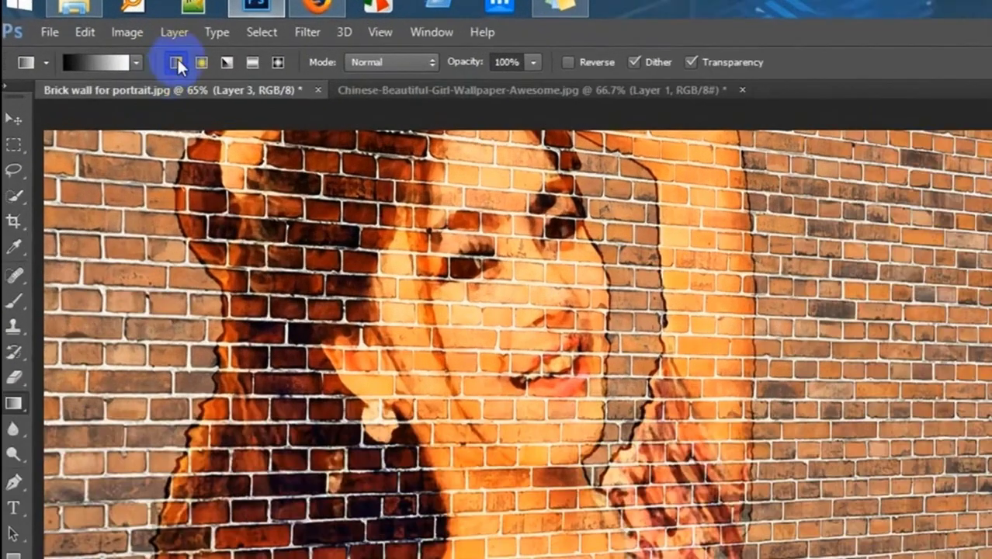
left_click(136, 62)
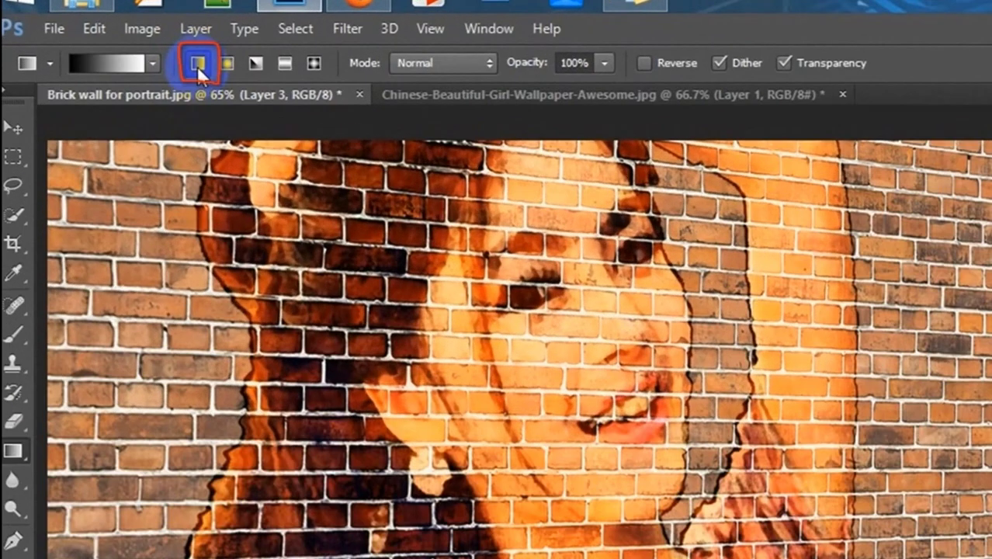
left_click(121, 62)
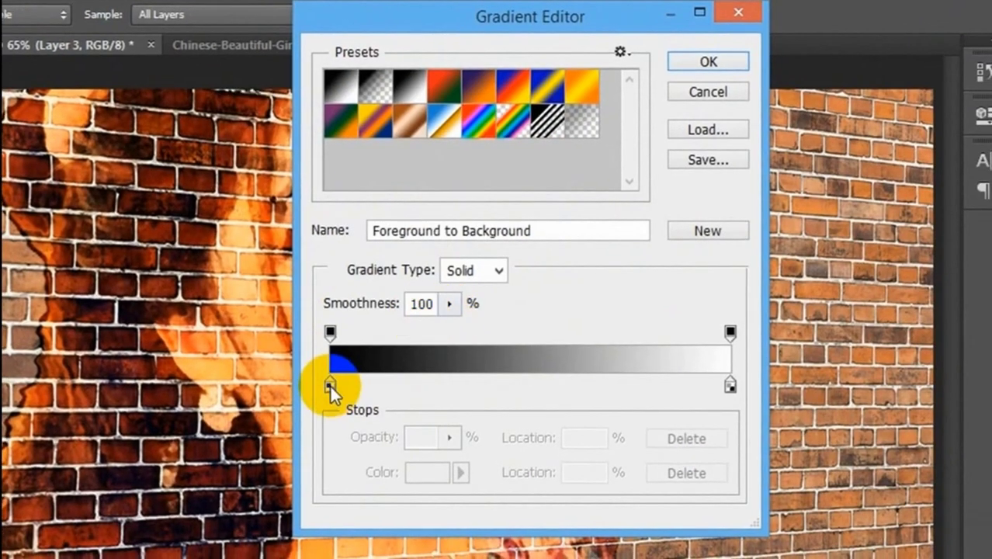
Set the gradient's left colour stop to grey #808080 and accept the gradient
left_click(330, 384)
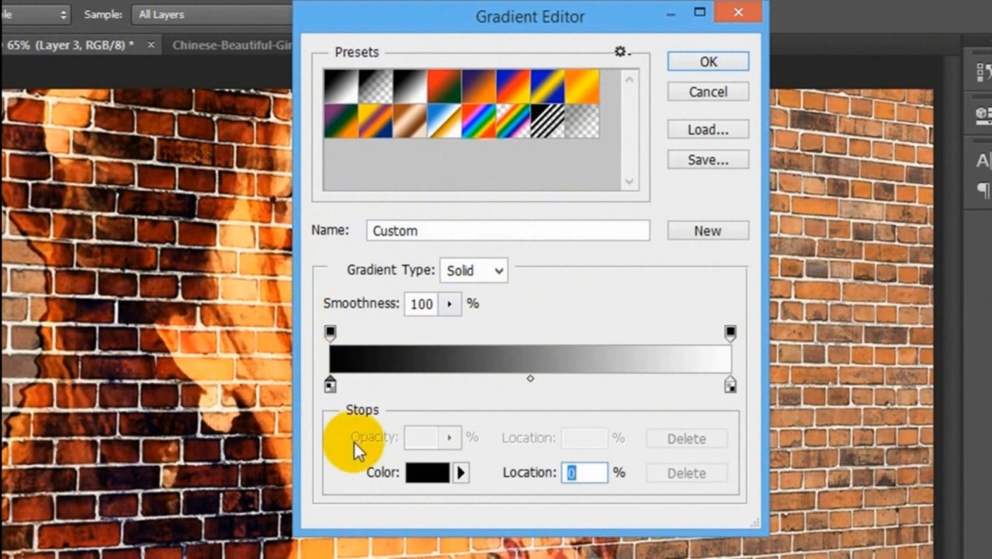
left_click(420, 472)
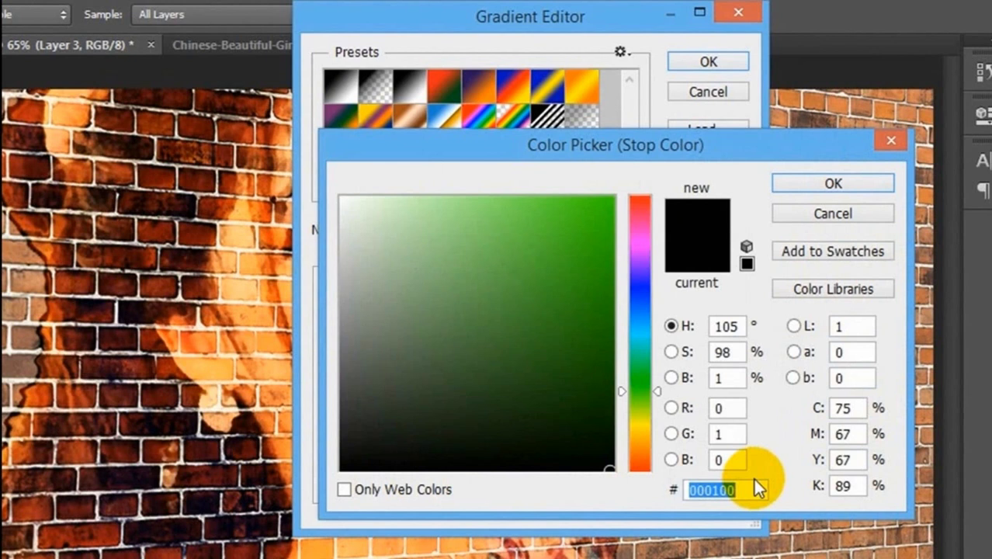
type("80")
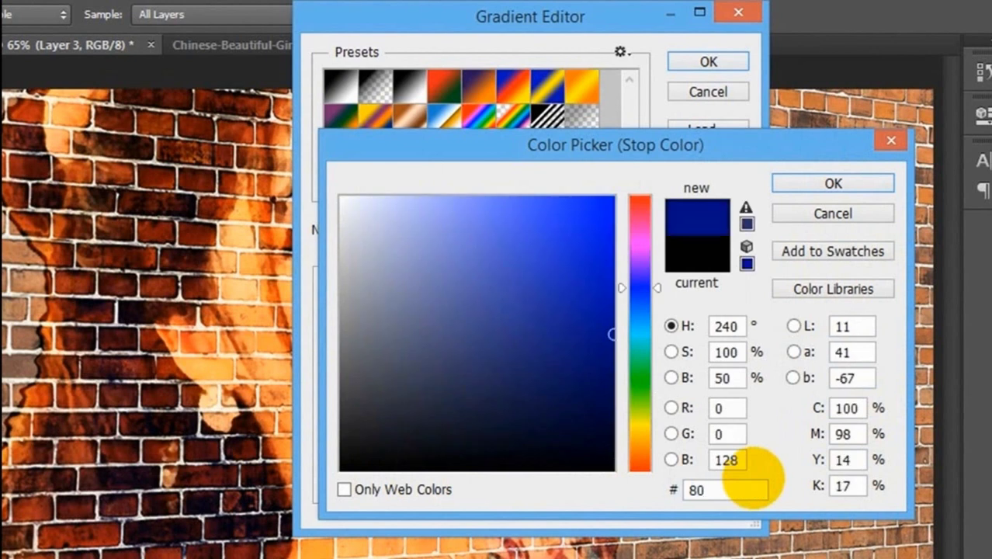
type("8080")
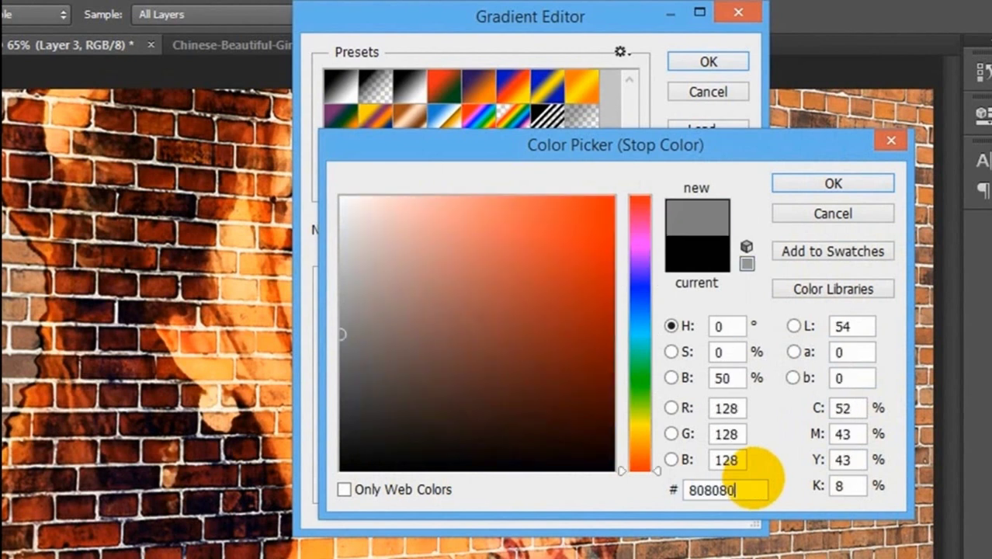
left_click(832, 188)
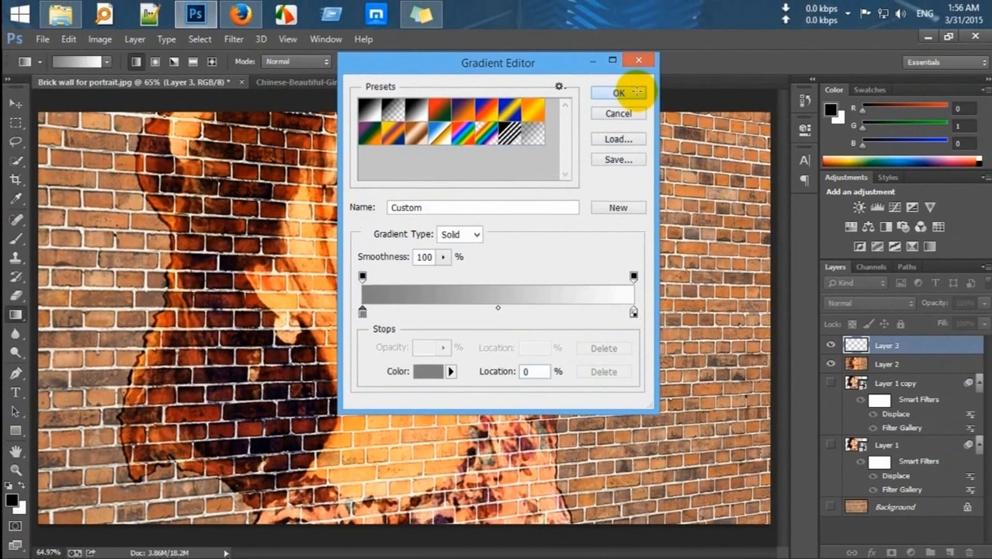
left_click(635, 96)
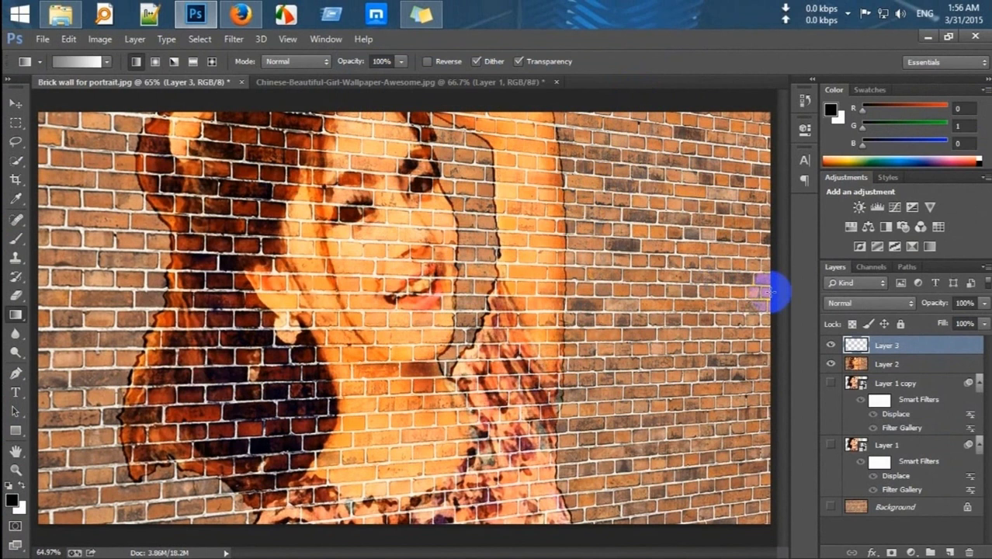
Drag a horizontal white-to-grey linear gradient across Layer 3 from the right edge leftward
left_click_drag(769, 292, 420, 290)
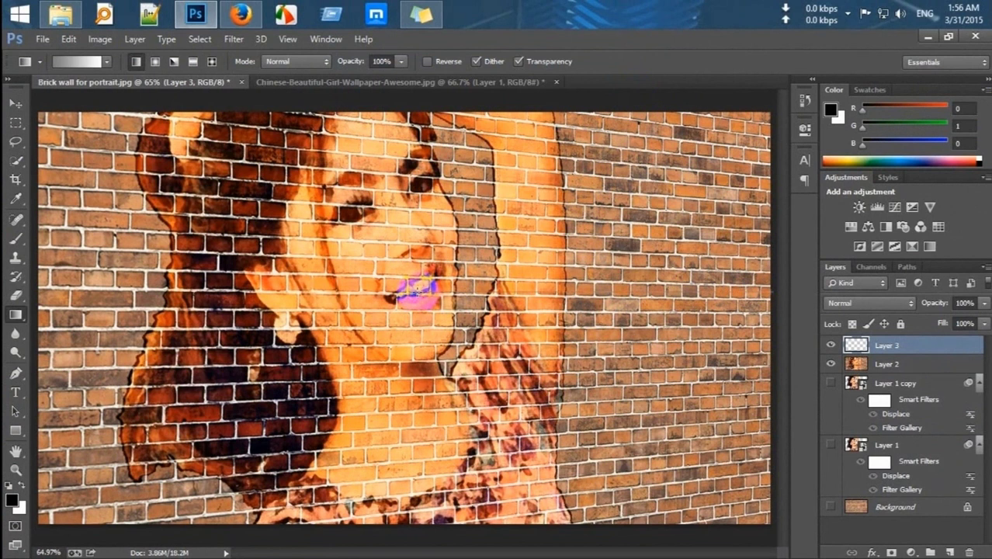
left_click_drag(417, 289, 408, 291)
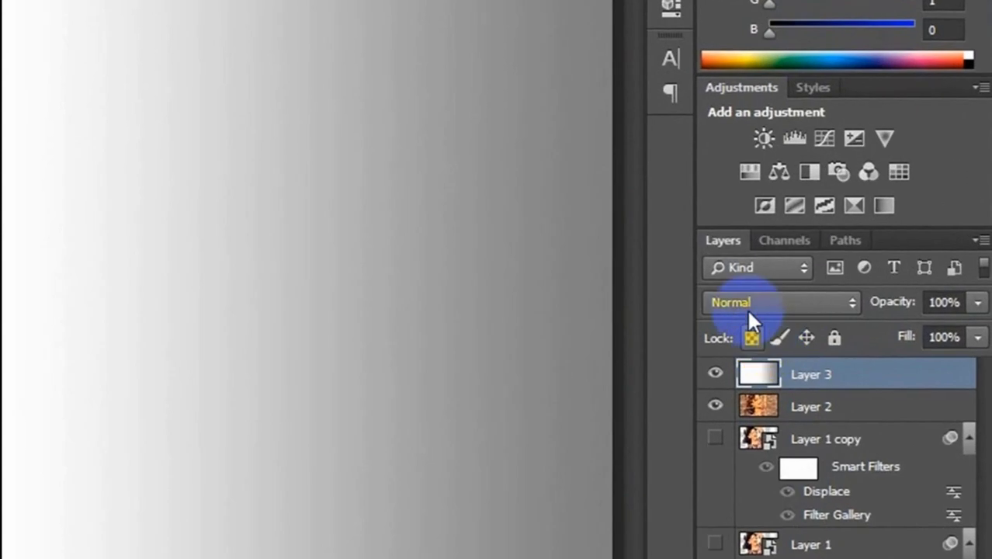
left_click(753, 302)
scroll(755, 304, "down", 3)
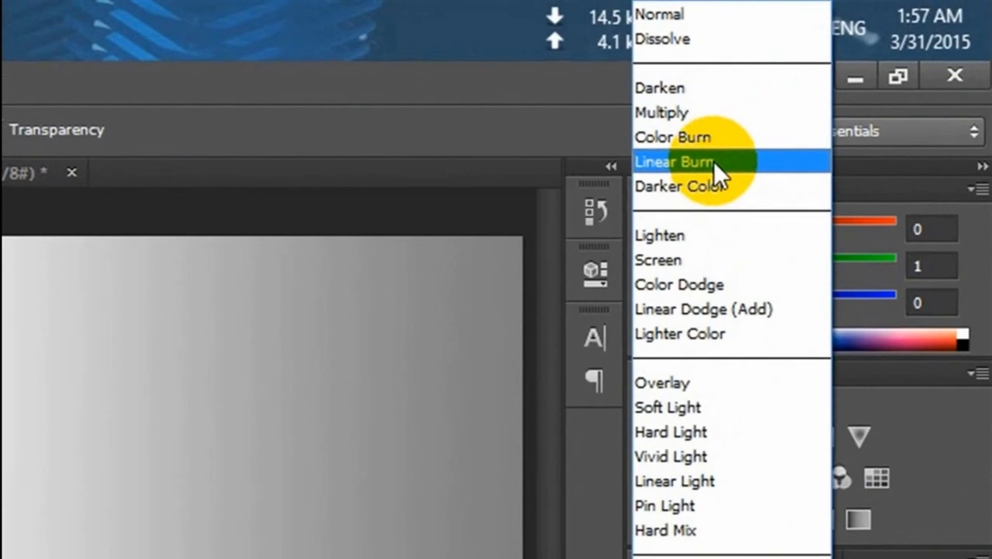
Set Layer 3 to Linear Burn blend mode at about 95% opacity
left_click(713, 161)
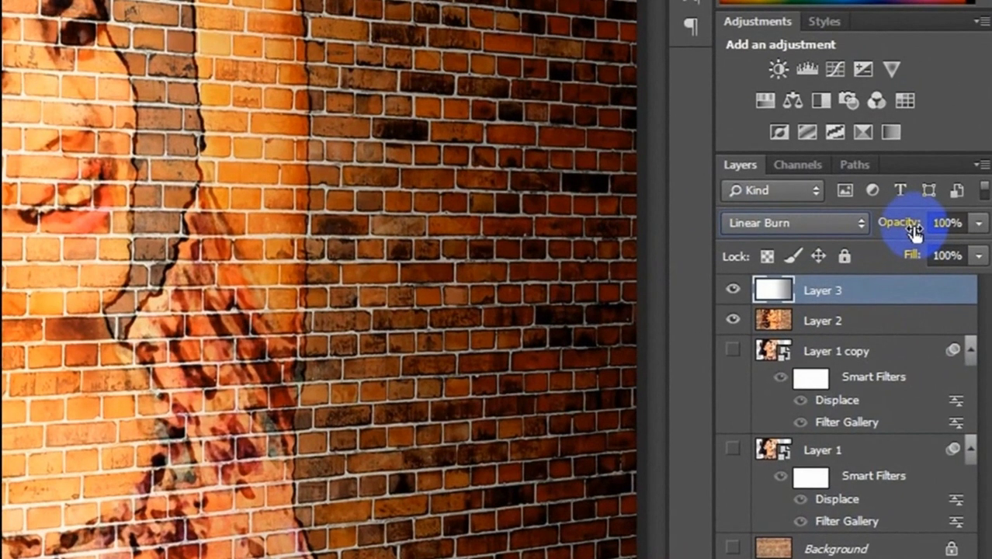
mouse_move(915, 232)
left_mouse_down()
mouse_move(883, 233)
mouse_move(941, 306)
mouse_move(967, 299)
left_mouse_up()
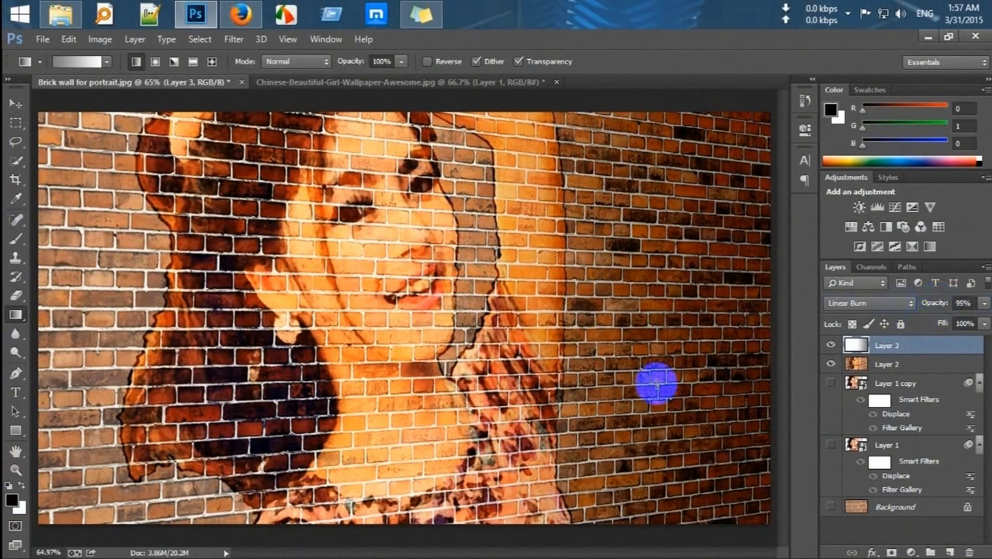